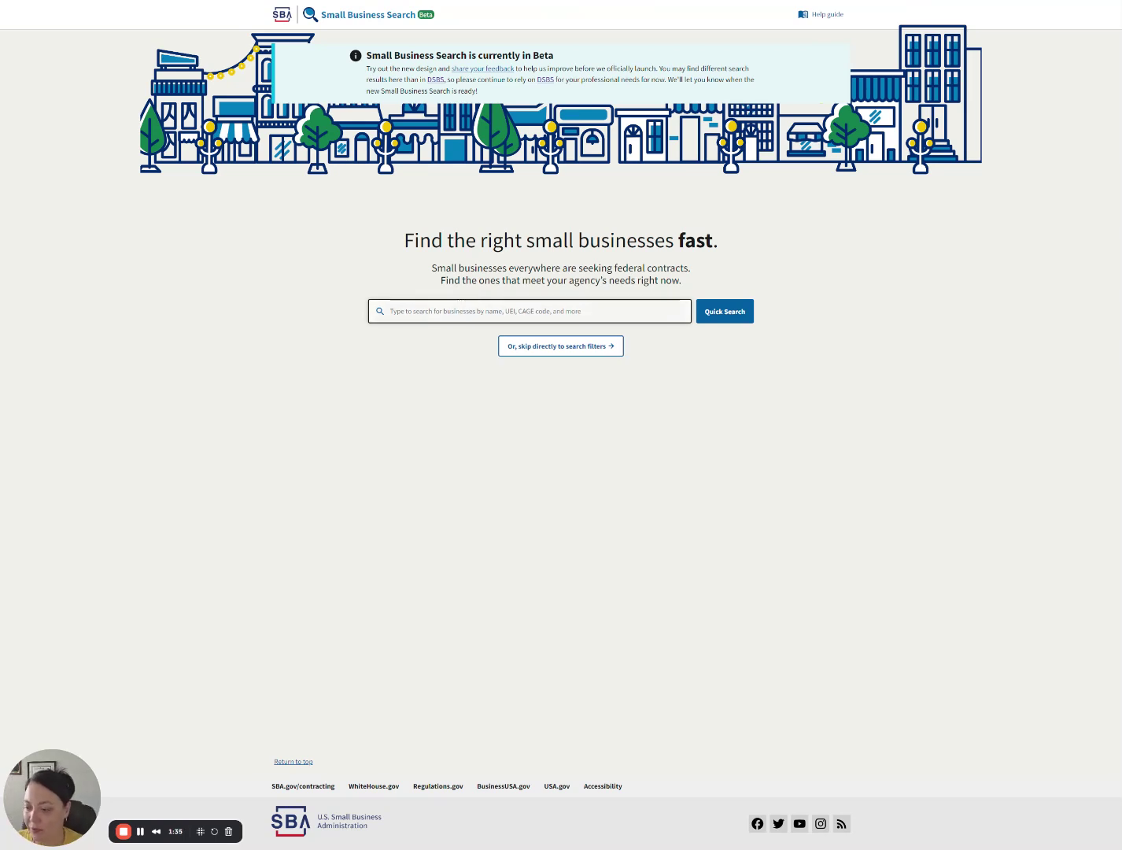
- Search for 'Duwel Dev', returning 11 small businesses with DUWEL DEV LLC first
click(527, 311)
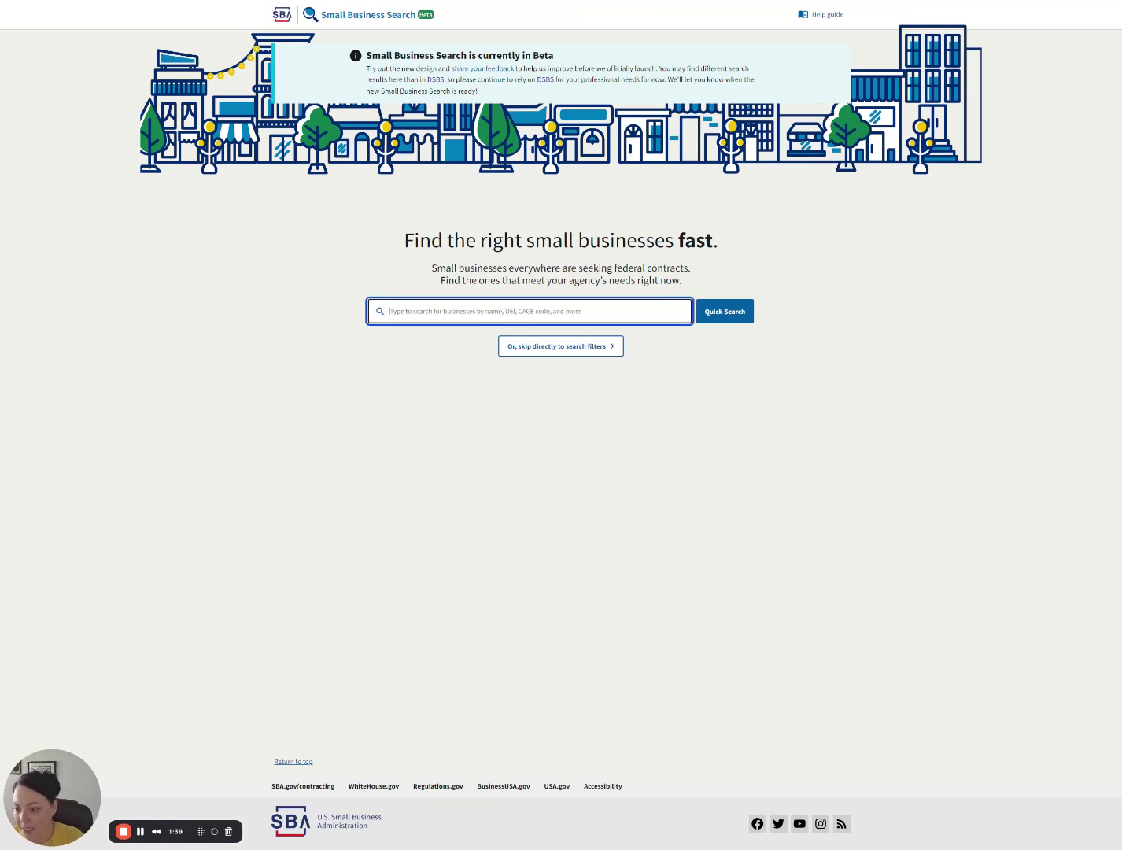
text(Duwel Dev)
key(Return)
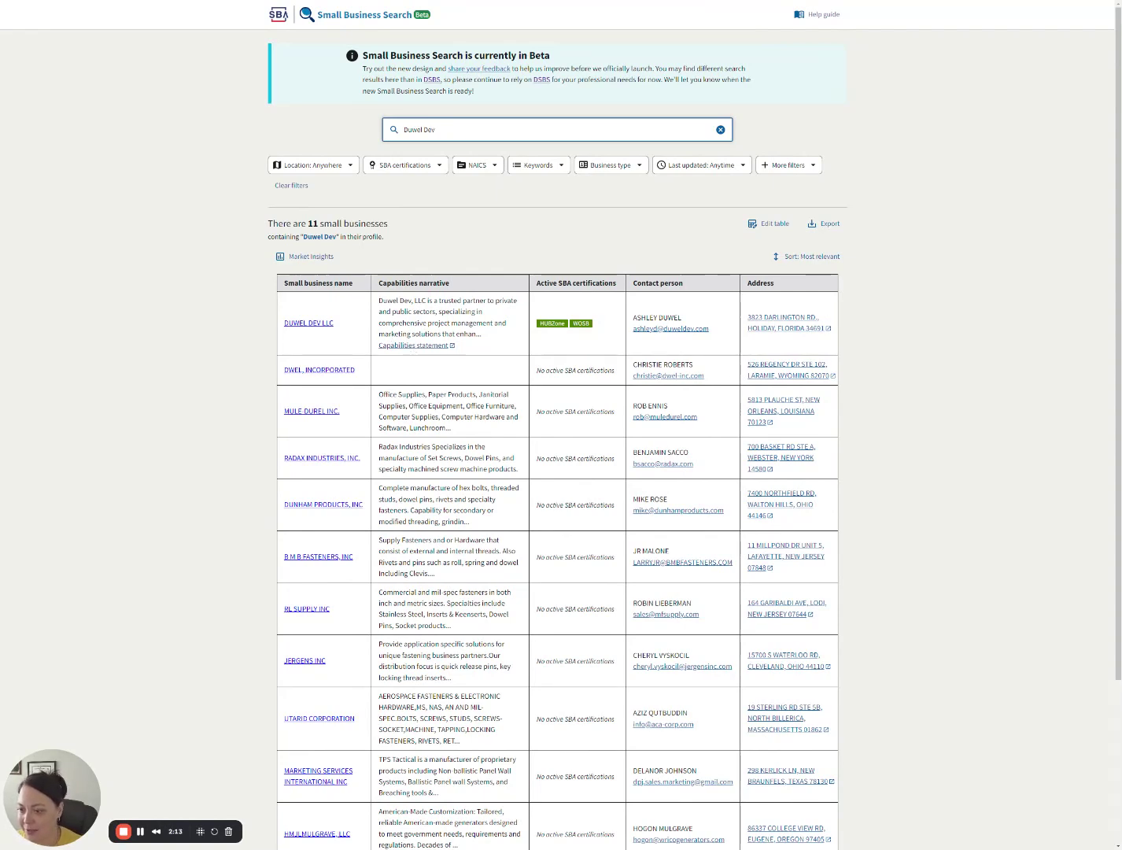
- Open the DUWEL DEV LLC profile and review its sections and NAICS code rows
click(308, 323)
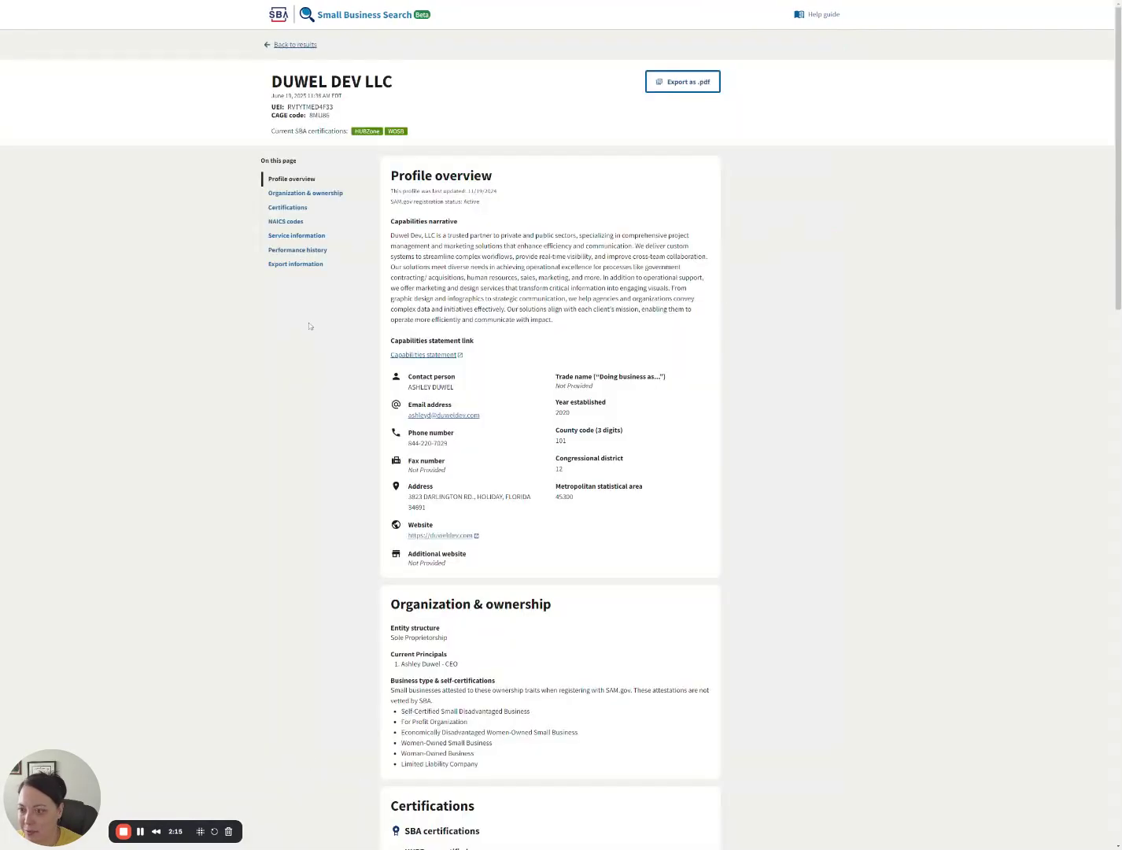
scroll(590, 389, down, 5)
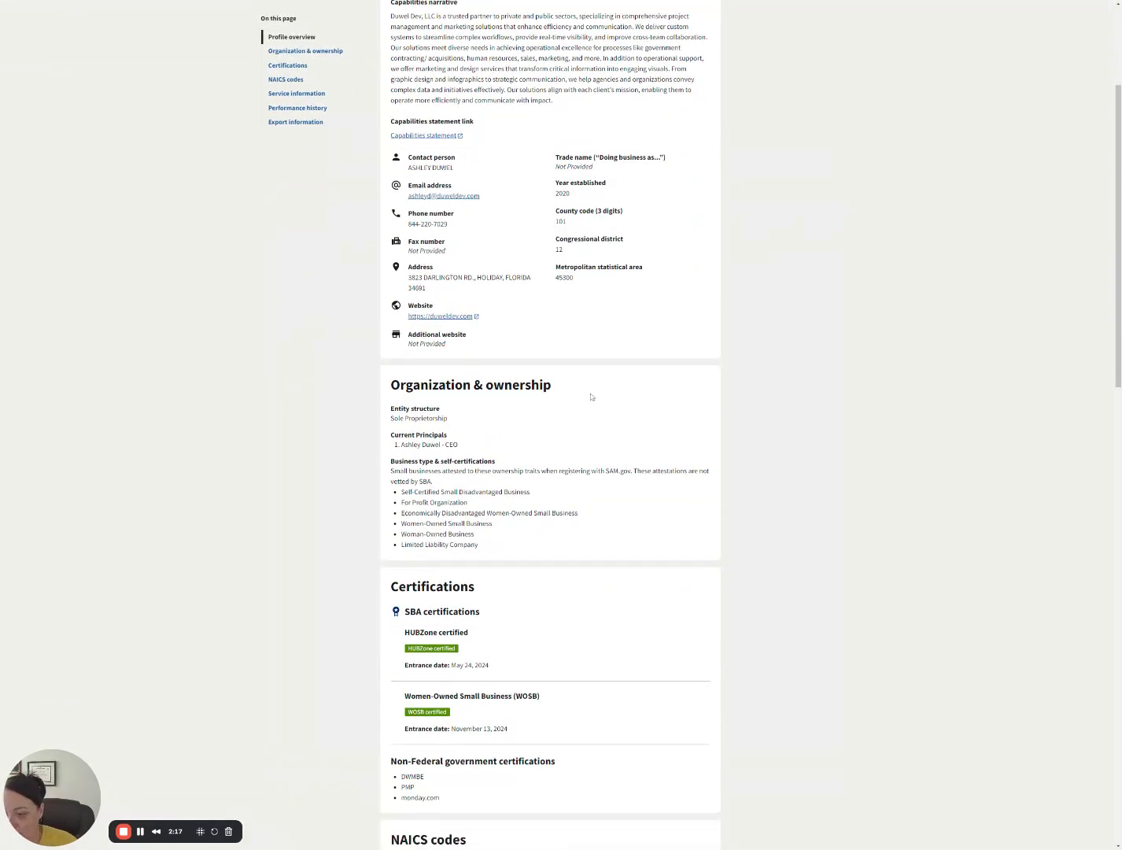
scroll(591, 397, down, 4)
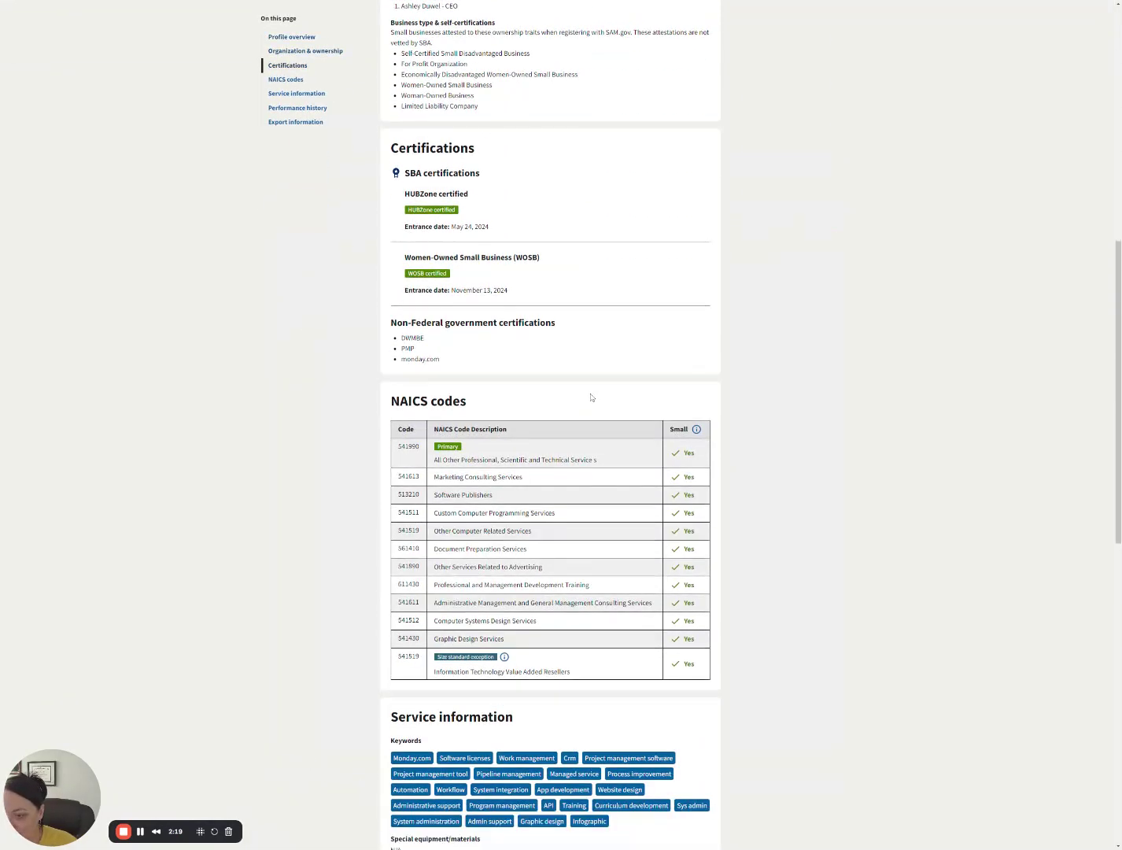
scroll(591, 396, down, 4)
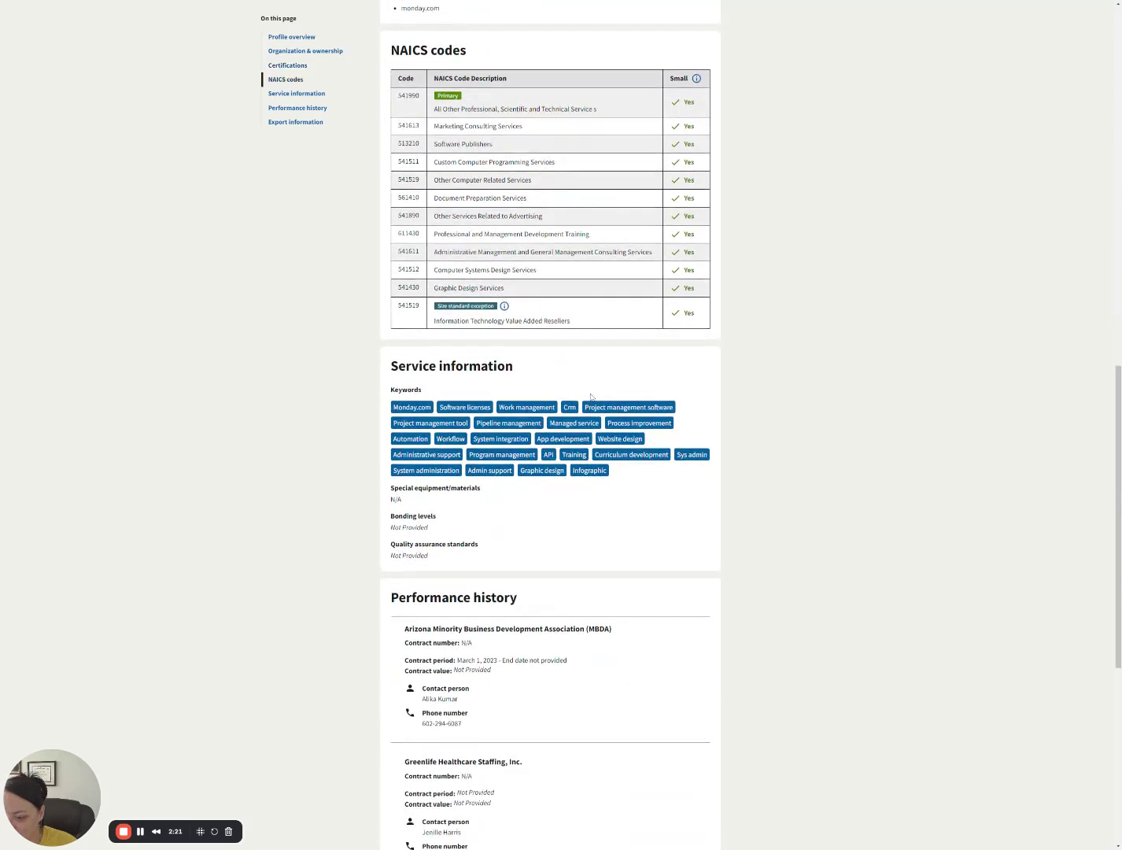
scroll(591, 397, down, 1)
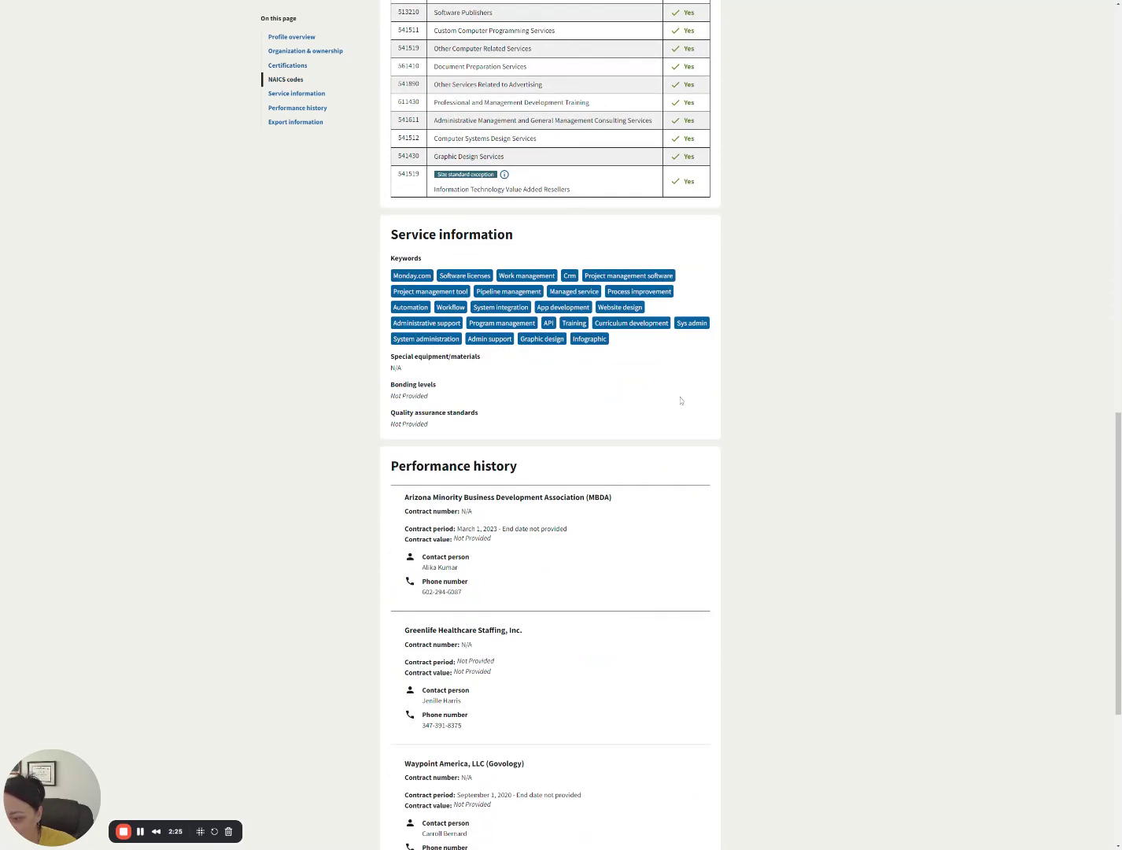
scroll(701, 406, down, 2)
scroll(708, 407, down, 2)
scroll(708, 407, up, 6)
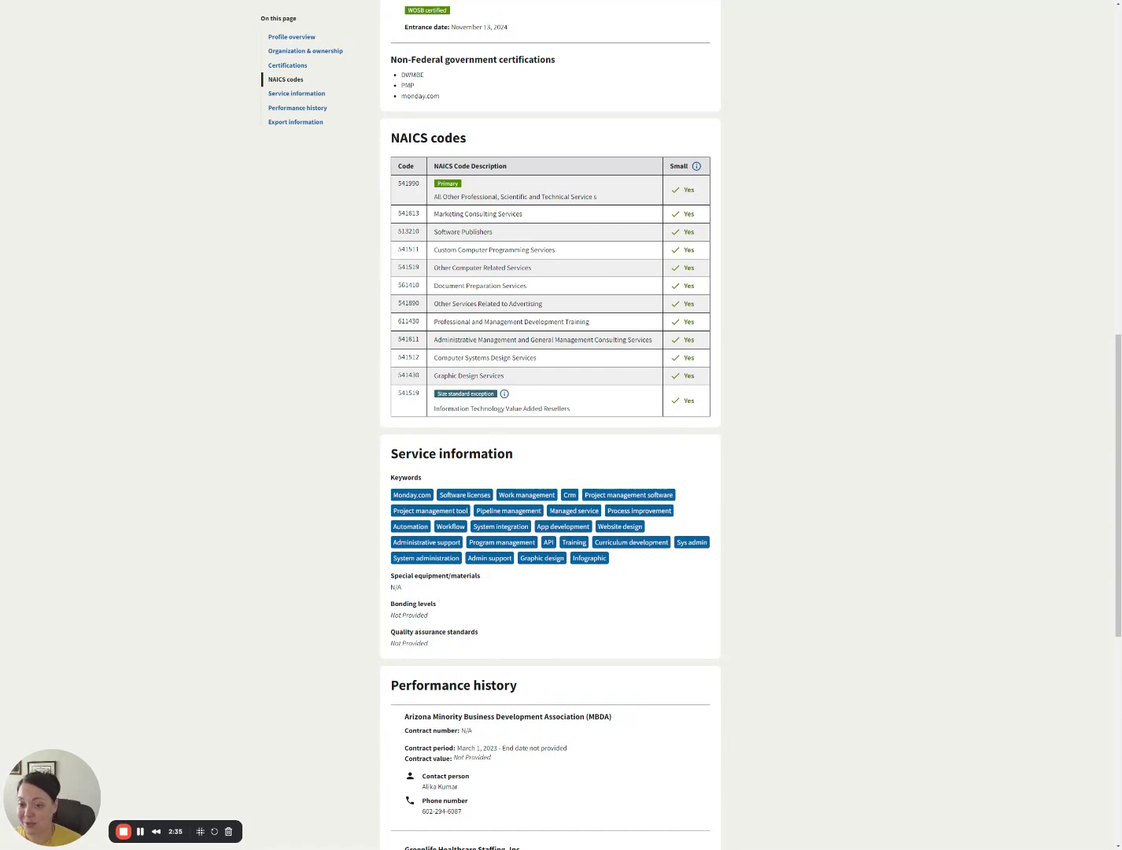
scroll(625, 450, up, 1)
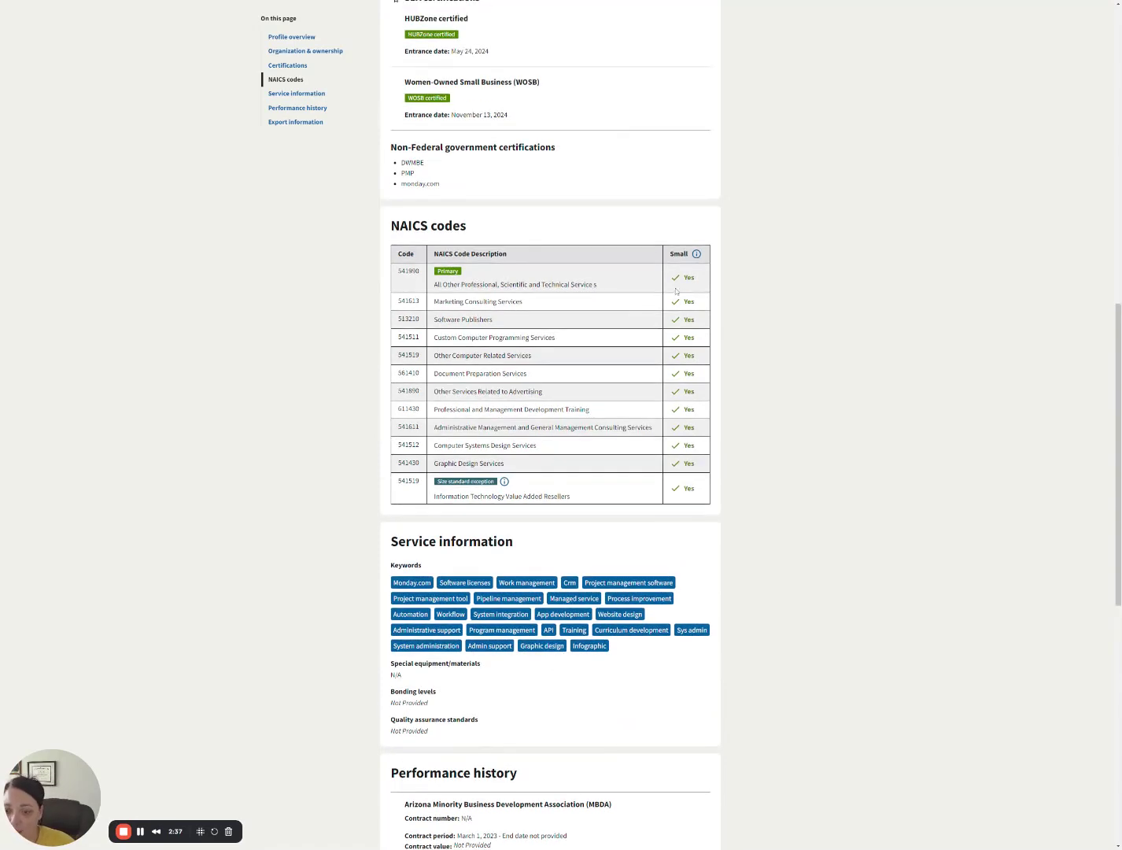
drag(674, 290, 704, 492)
click(686, 446)
- Export the DUWEL DEV LLC profile as a PDF
scroll(692, 502, up, 1)
scroll(697, 500, up, 2)
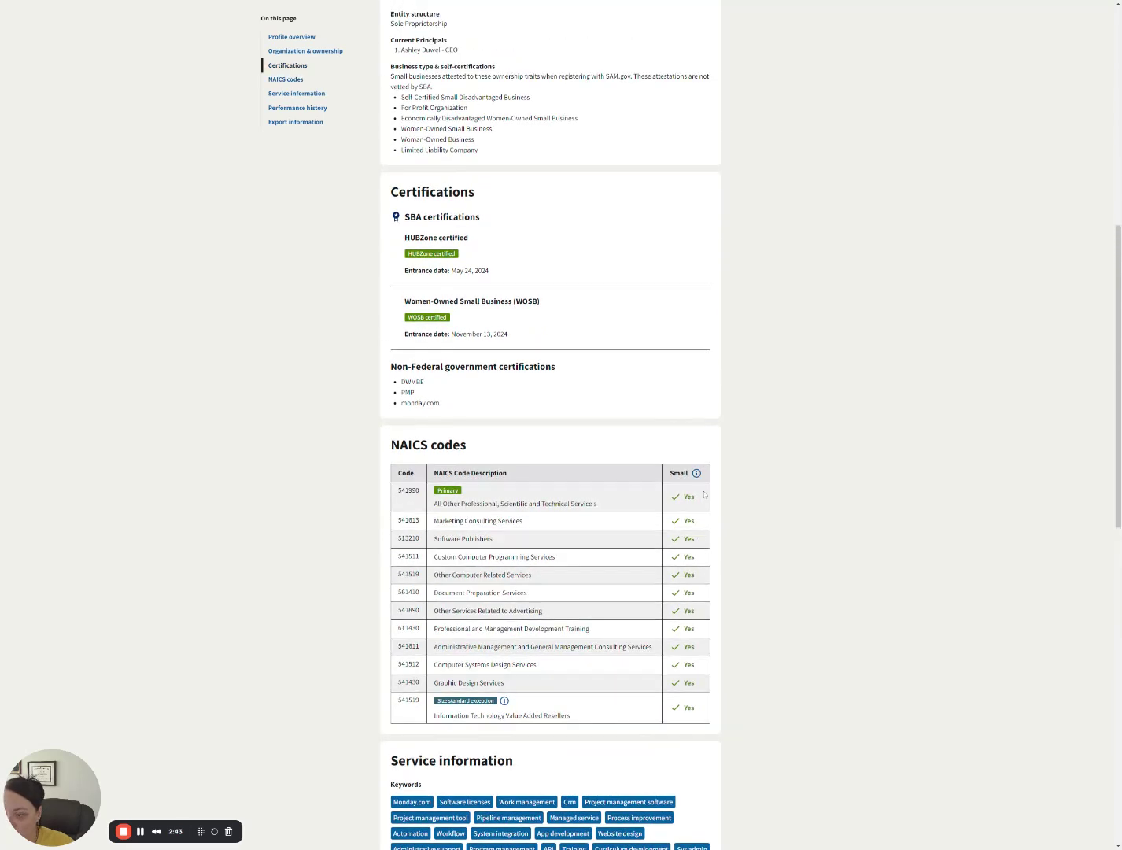
scroll(584, 450, up, 7)
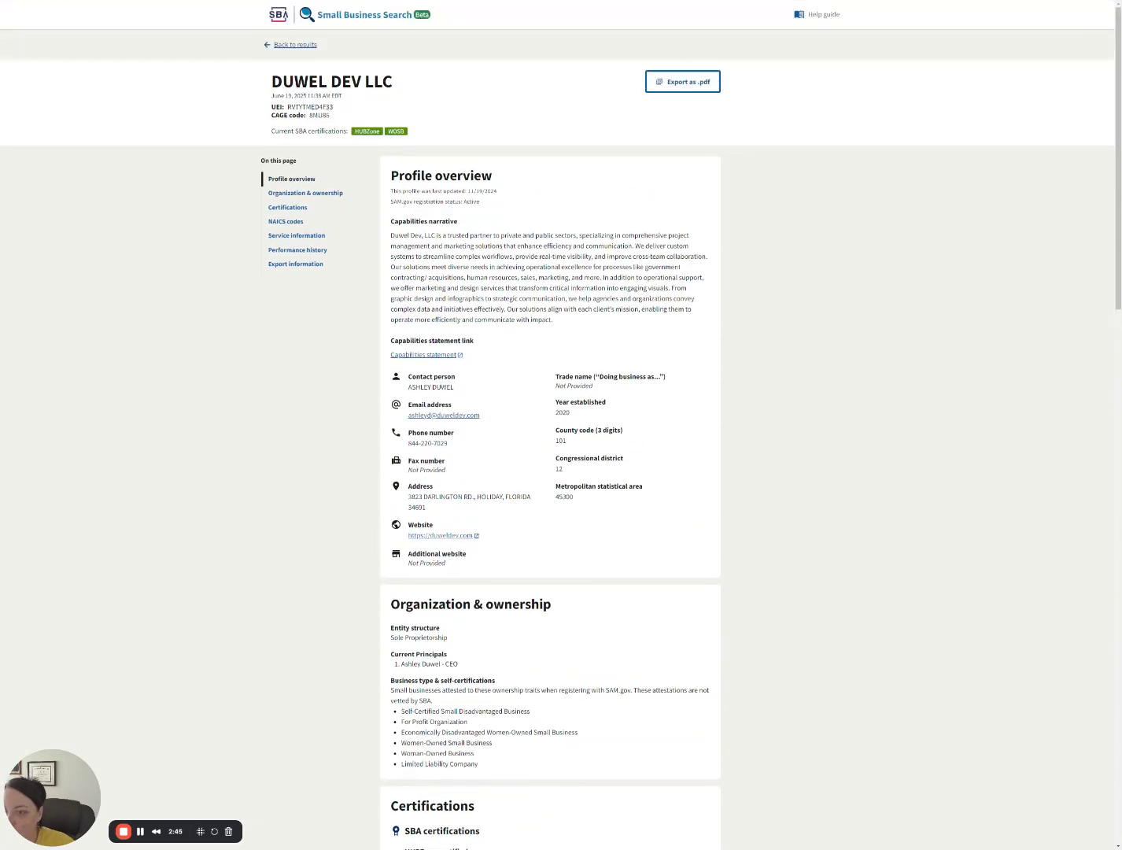
click(678, 88)
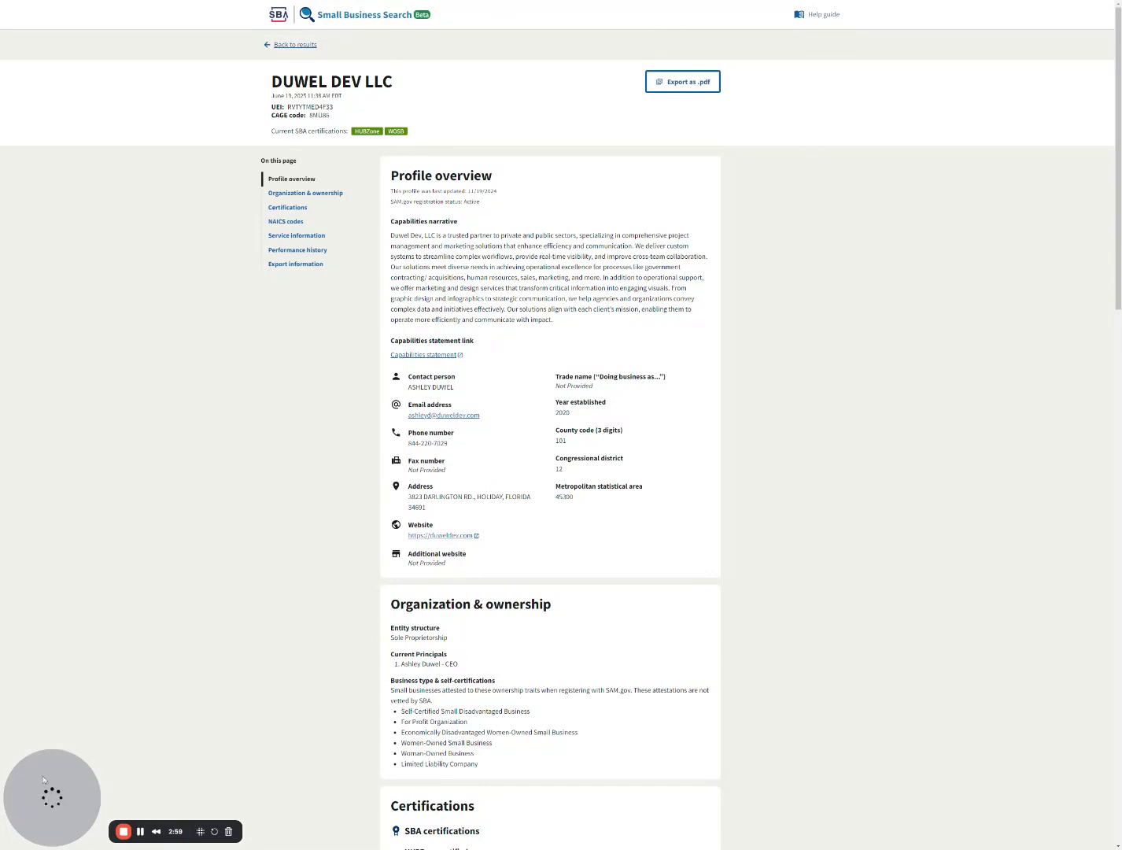
mouse_move(57, 791)
- Return to the search home page and skip directly to the search filters
click(297, 44)
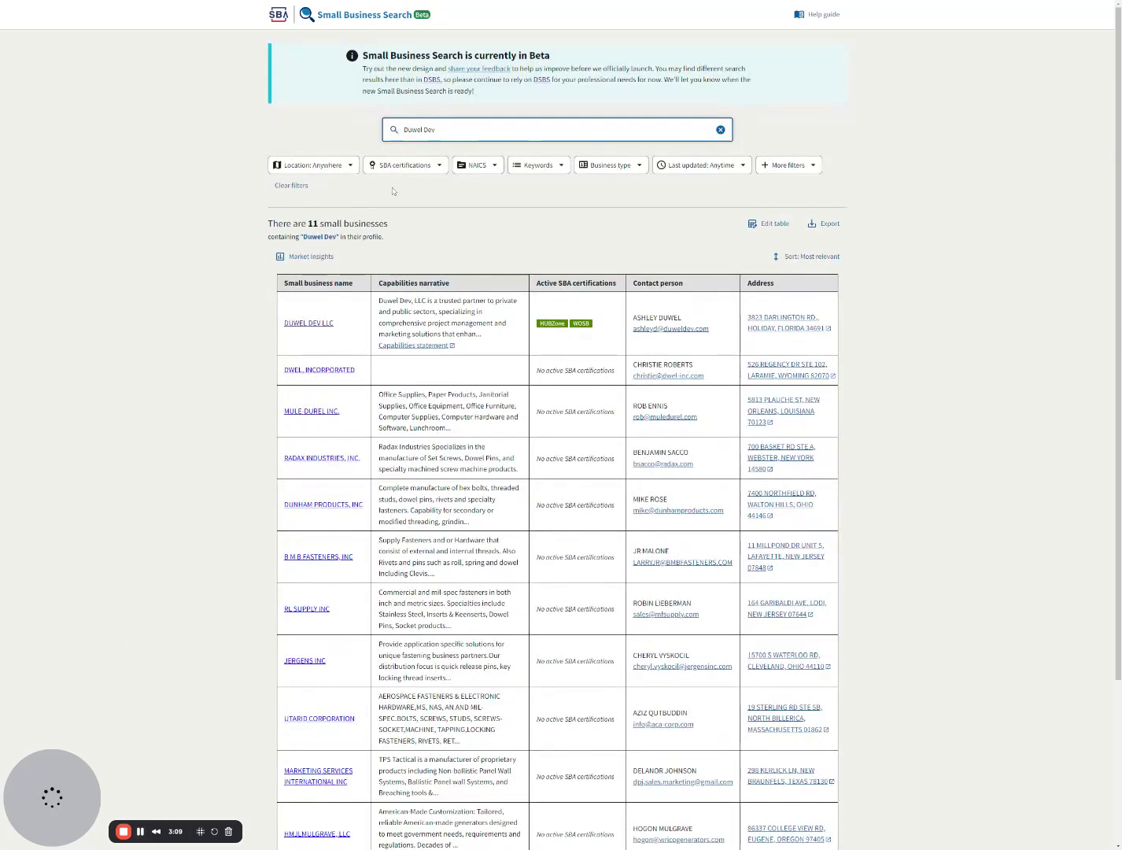
click(336, 17)
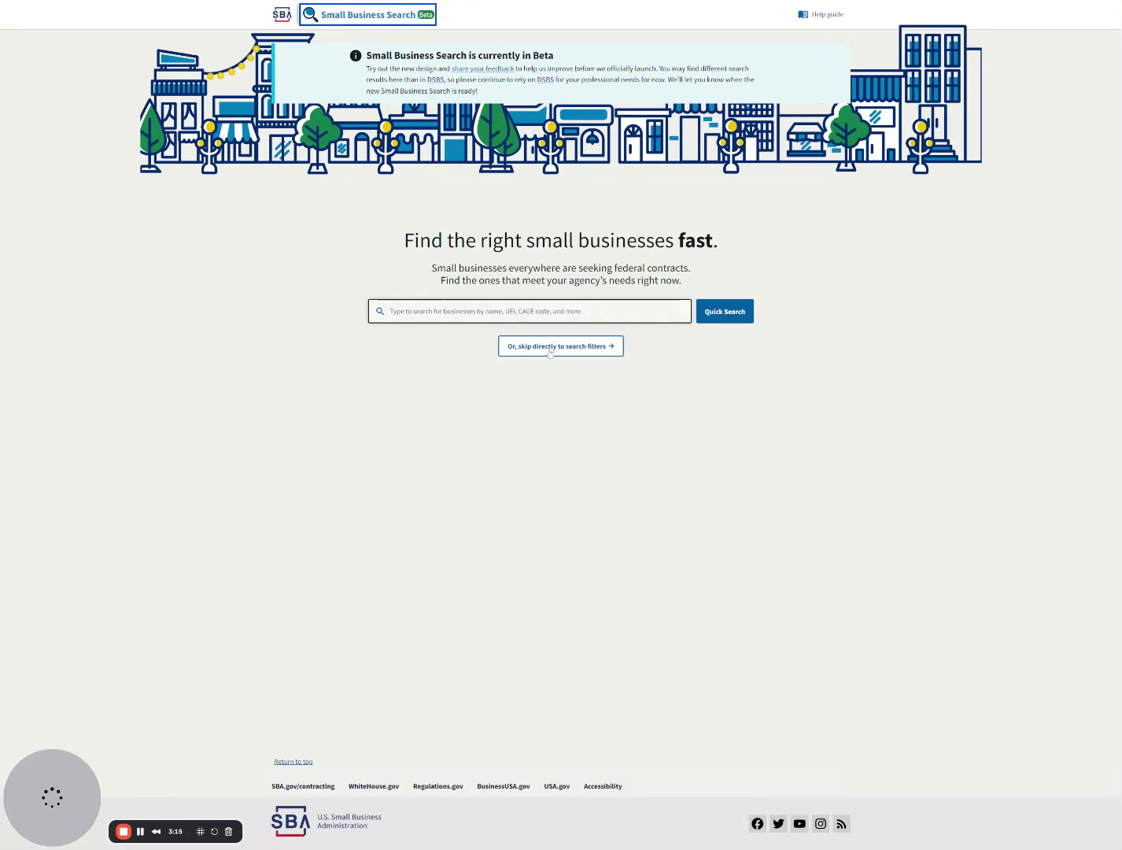
click(566, 353)
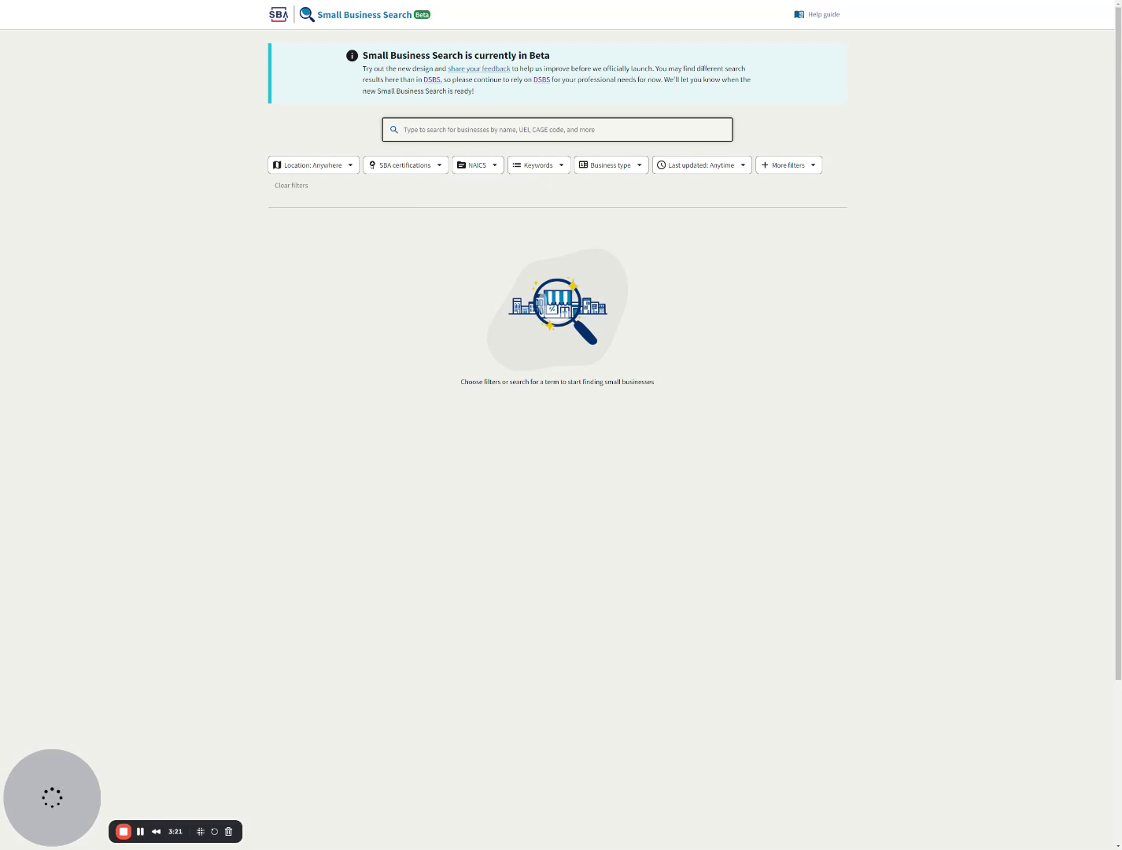
- Browse the states in the Location filter, leaving location set to Anywhere
click(334, 163)
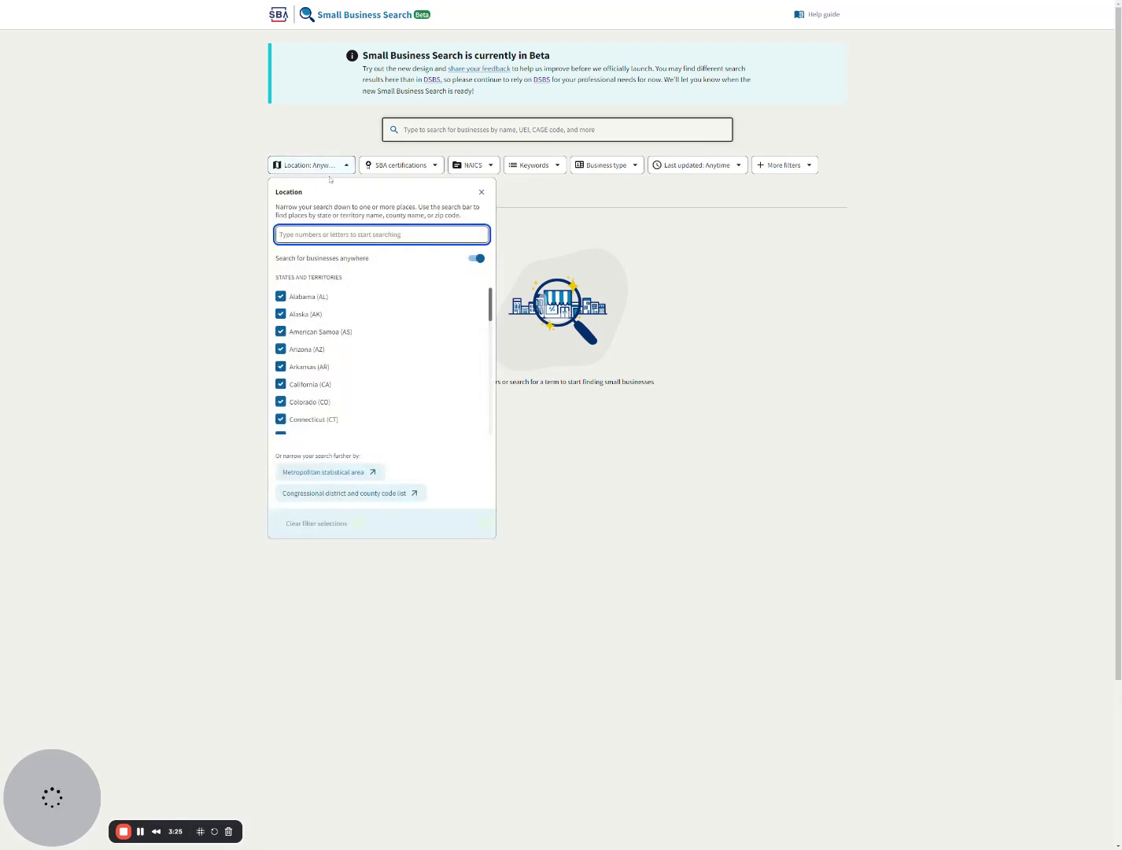
scroll(357, 324, down, 5)
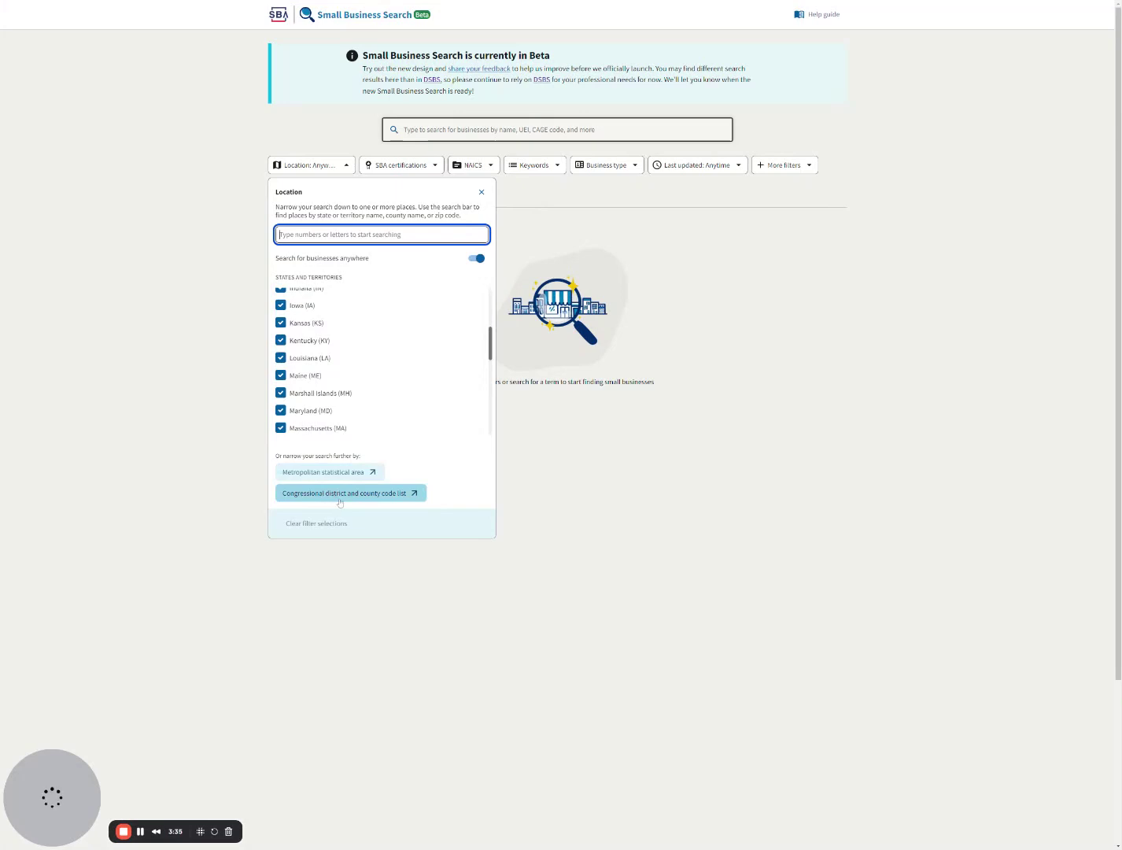
scroll(362, 442, down, 1)
scroll(352, 308, down, 3)
scroll(352, 307, down, 8)
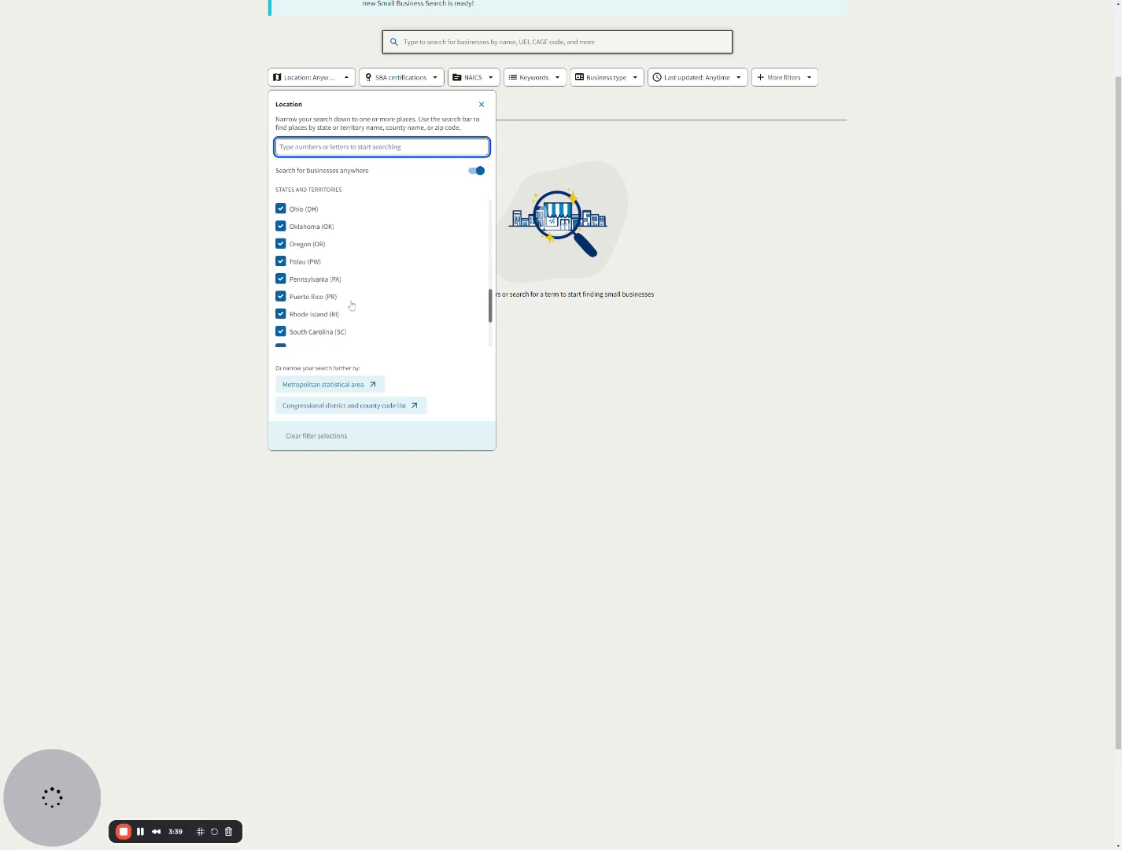
- Filter SBA certifications to 8(a) or 8(a) Joint Venture, including previous certifications
click(603, 438)
click(408, 82)
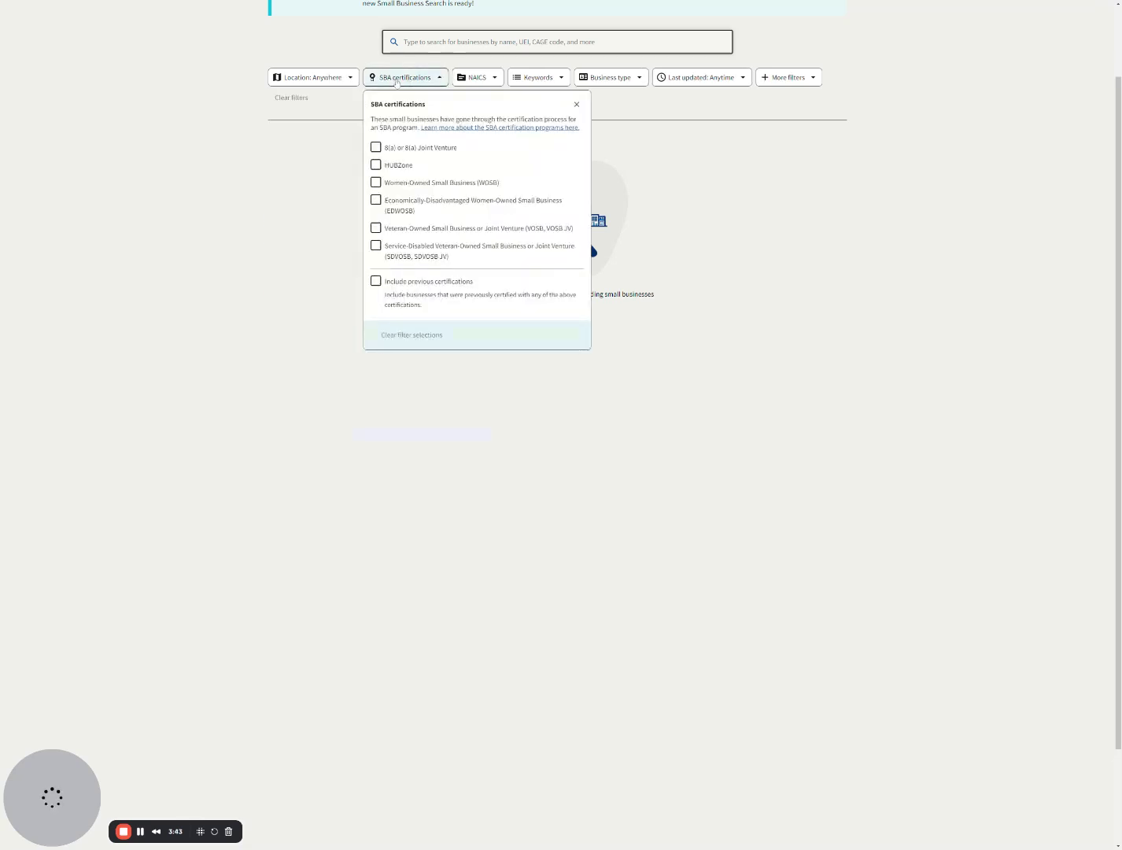
scroll(388, 228, down, 1)
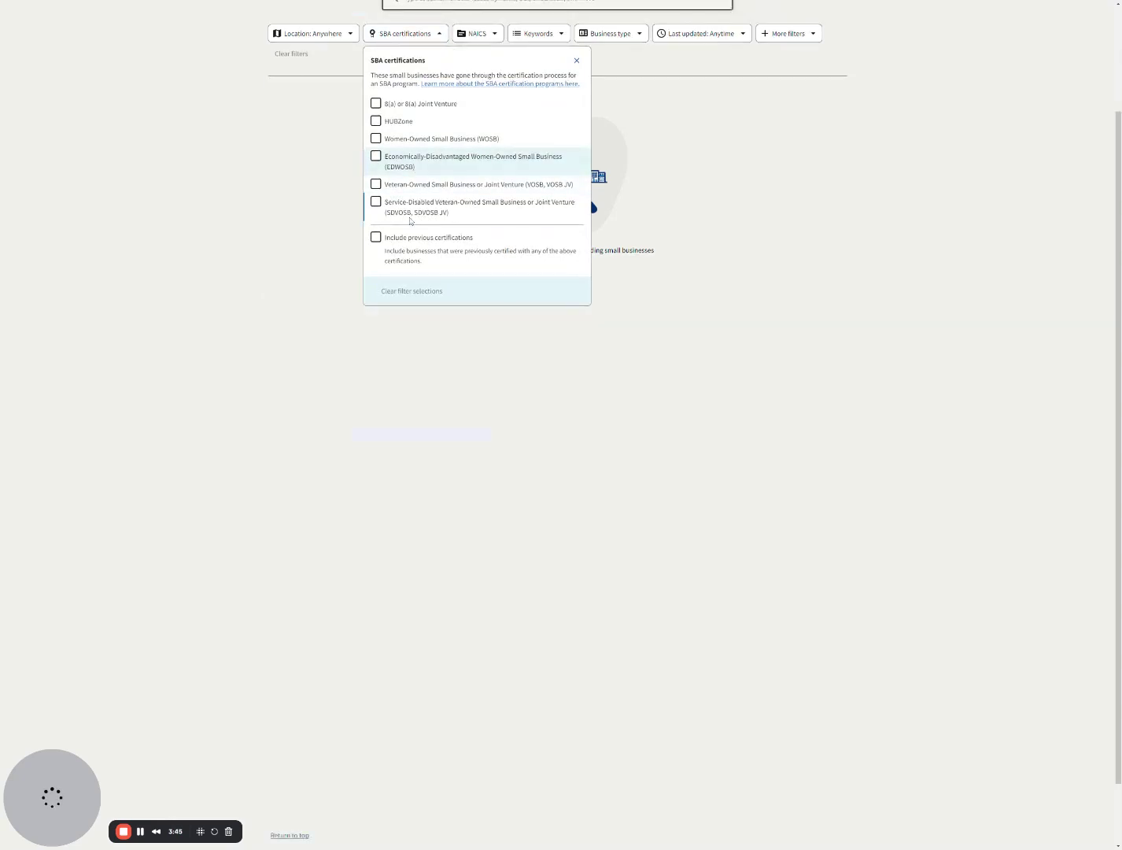
scroll(333, 291, up, 2)
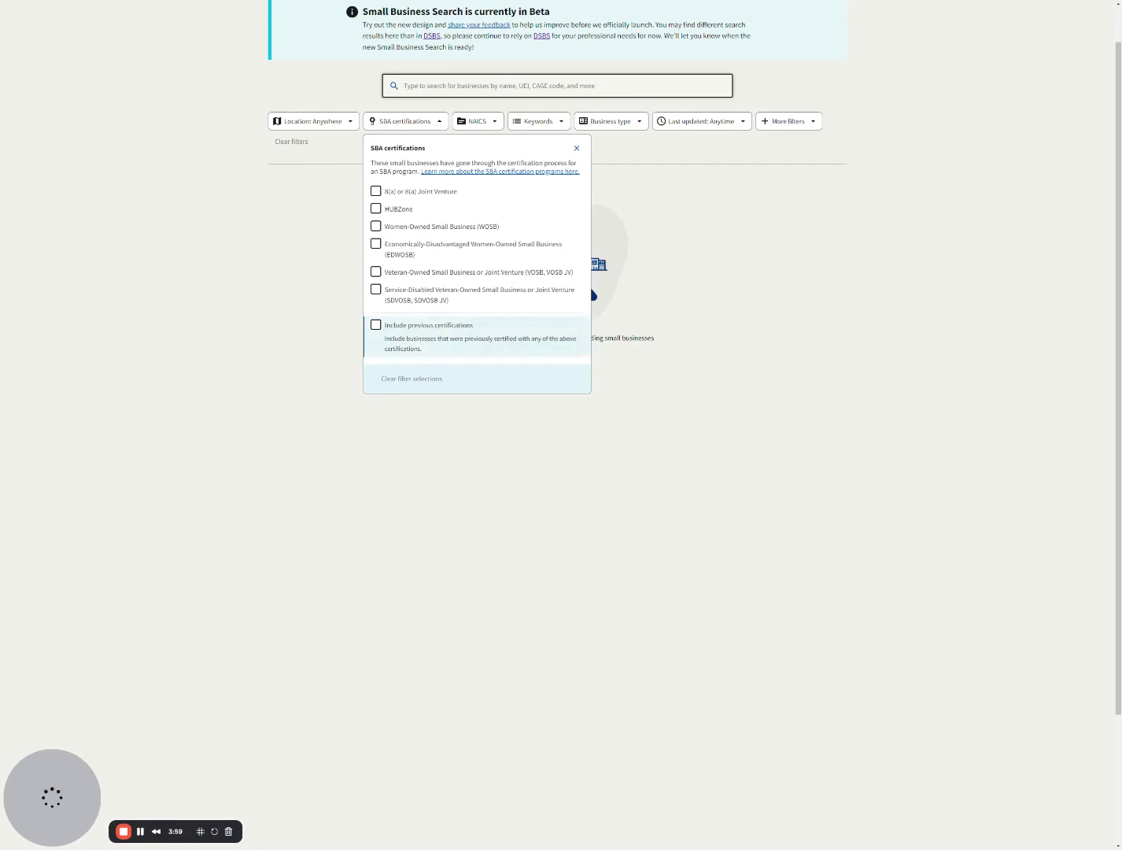
click(375, 191)
click(376, 325)
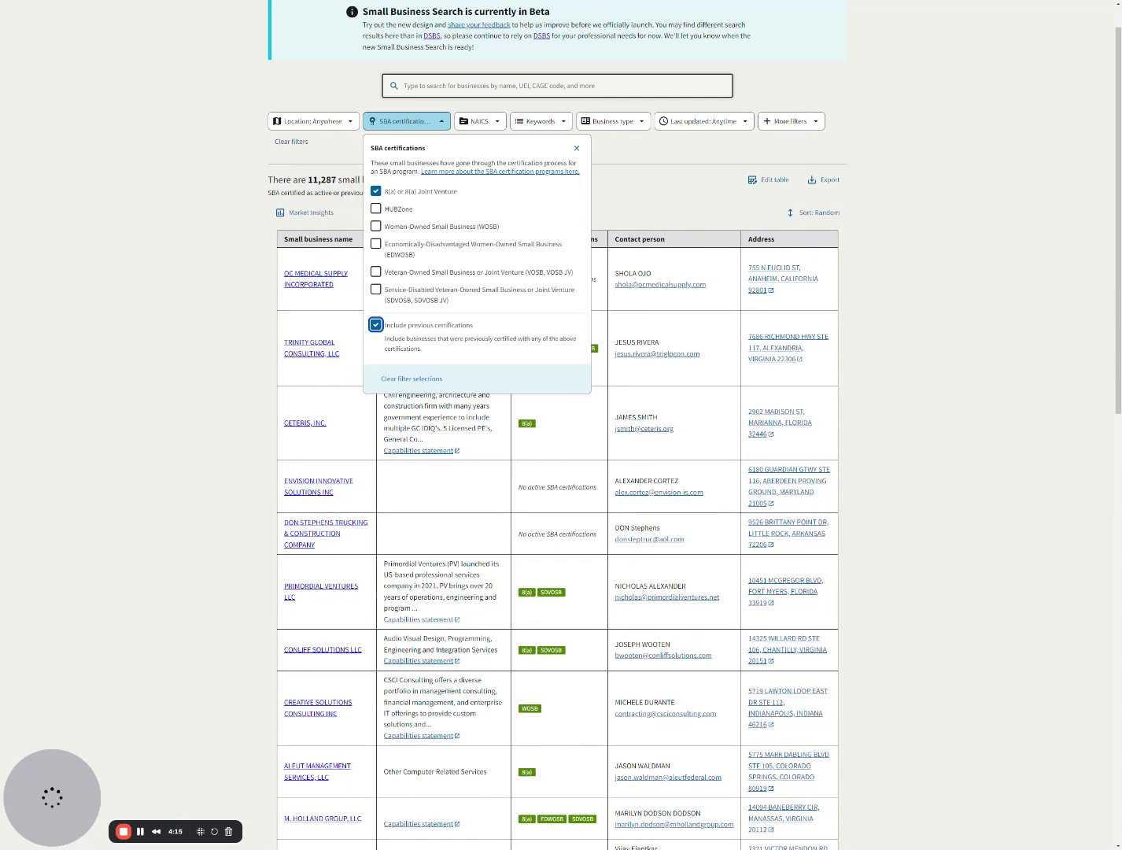
click(576, 148)
- Remove the 8(a) and previous-certification selections again
click(503, 122)
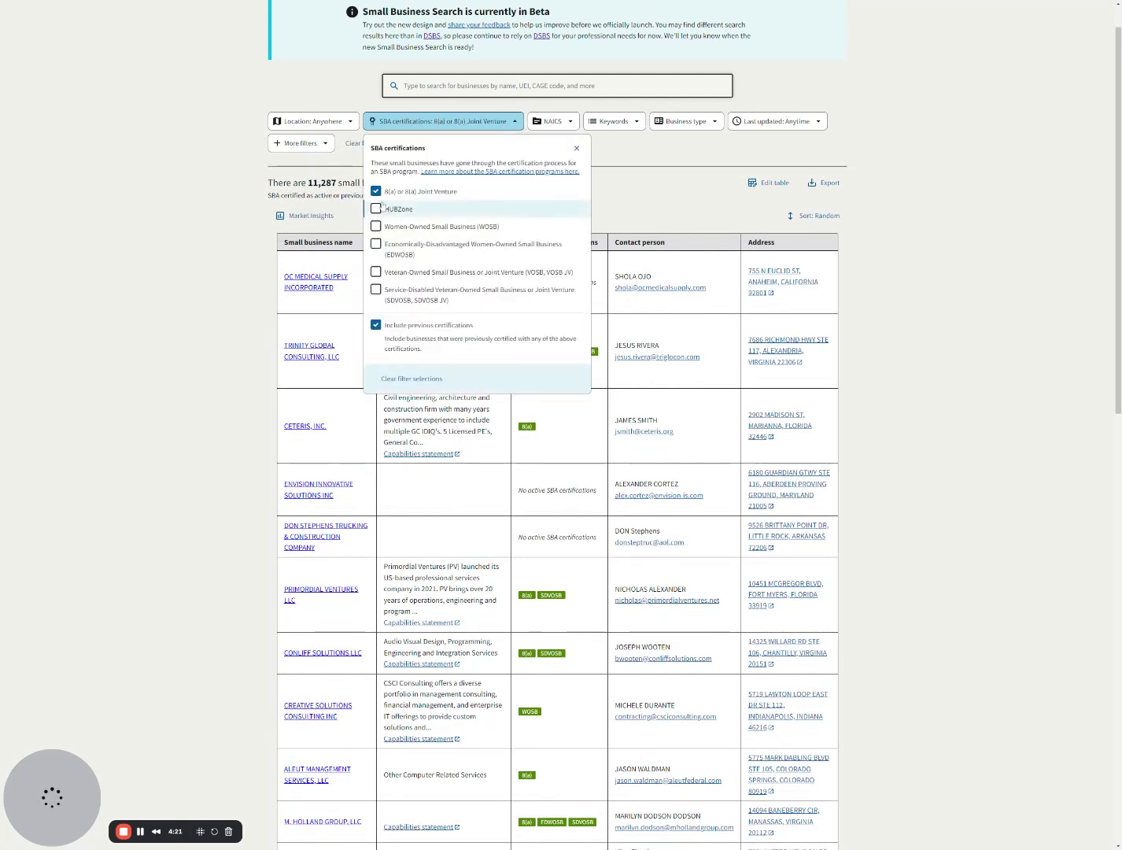
click(375, 191)
click(375, 324)
click(478, 122)
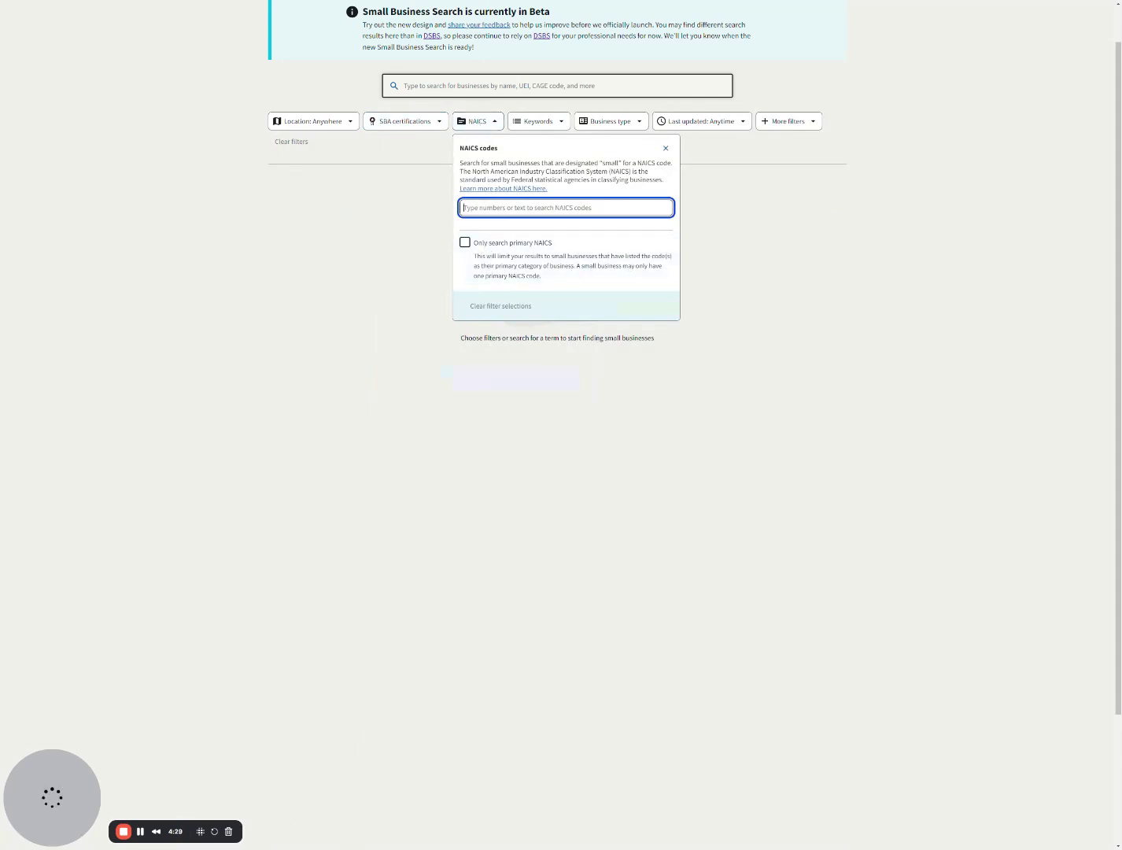
- Apply NAICS code 541611, Administrative Management and General Management Consulting Services
text(6)
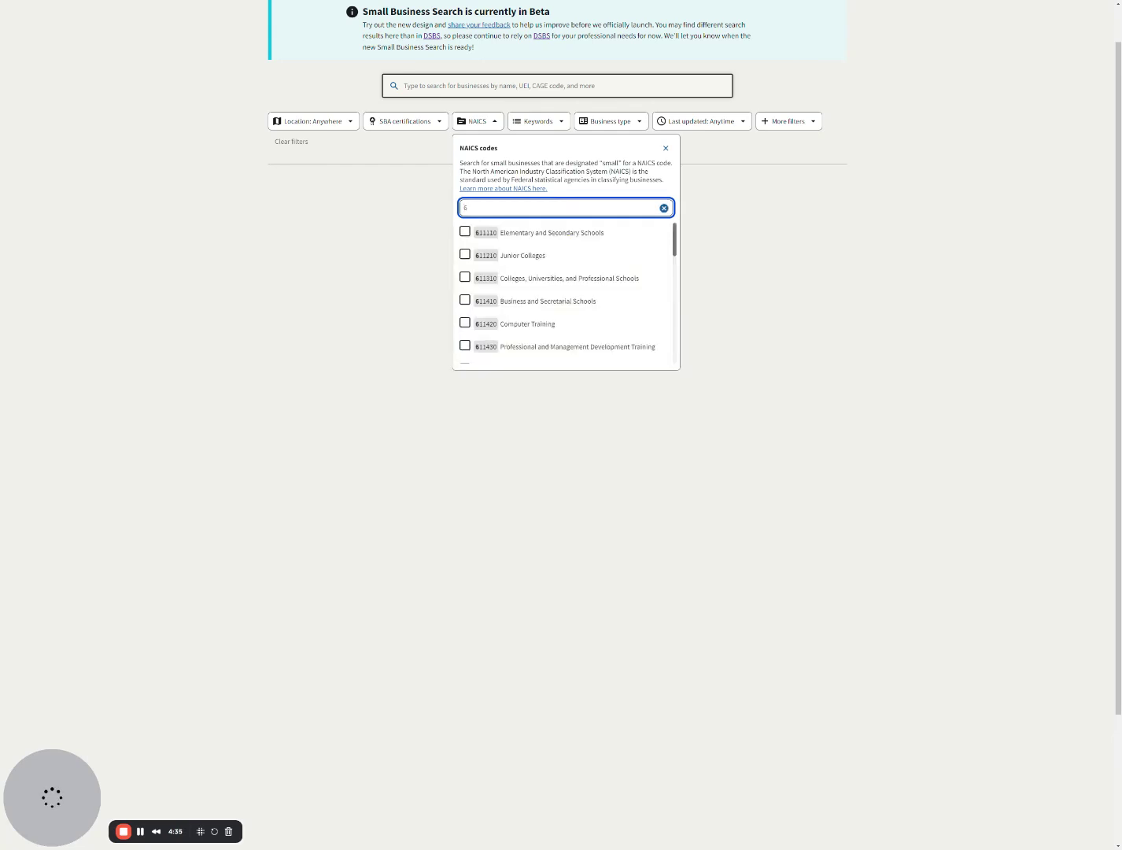
key(BackSpace)
text(541611)
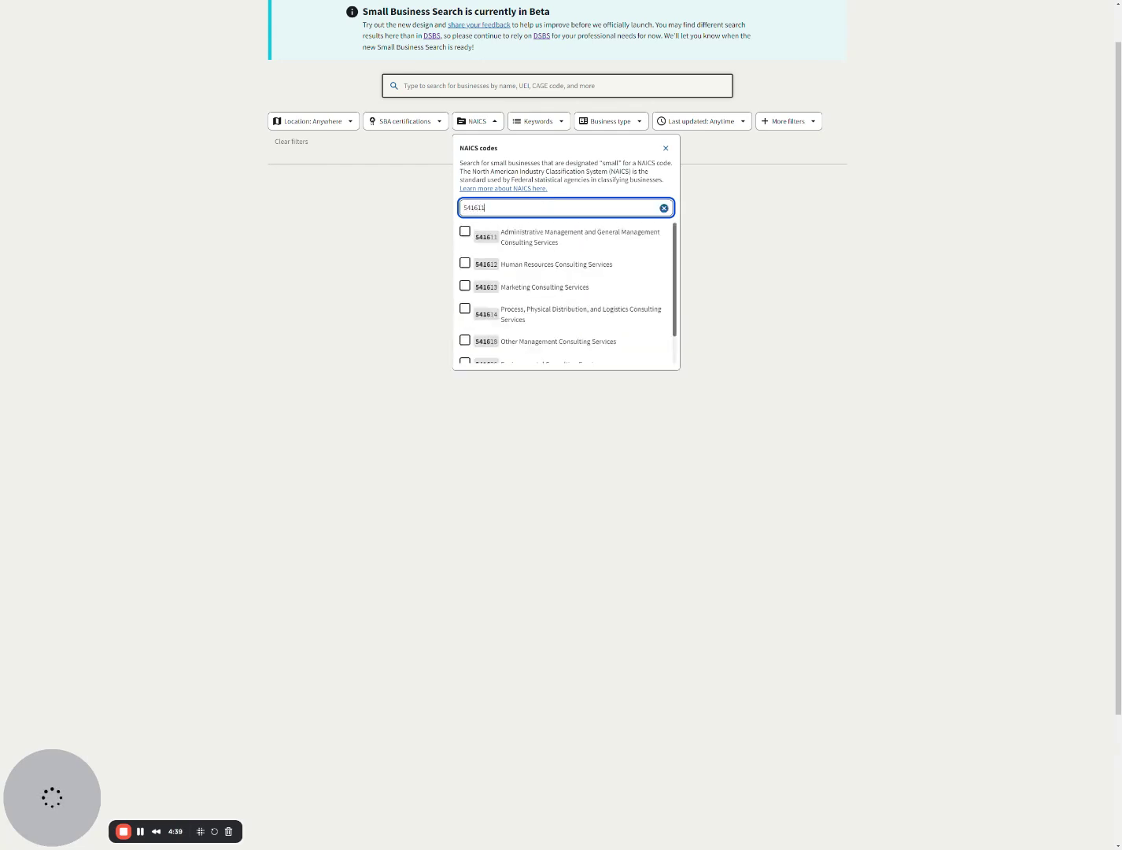
click(465, 230)
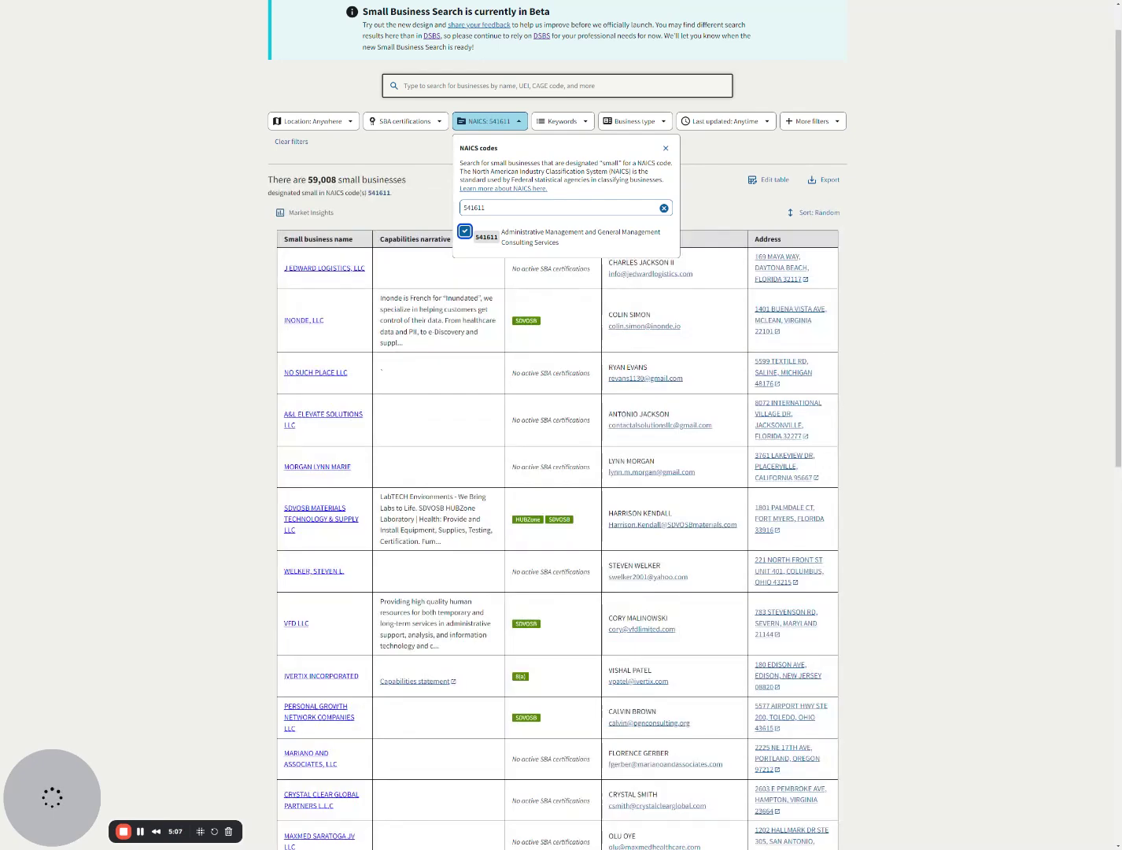
click(897, 329)
scroll(904, 328, down, 1)
scroll(905, 328, down, 1)
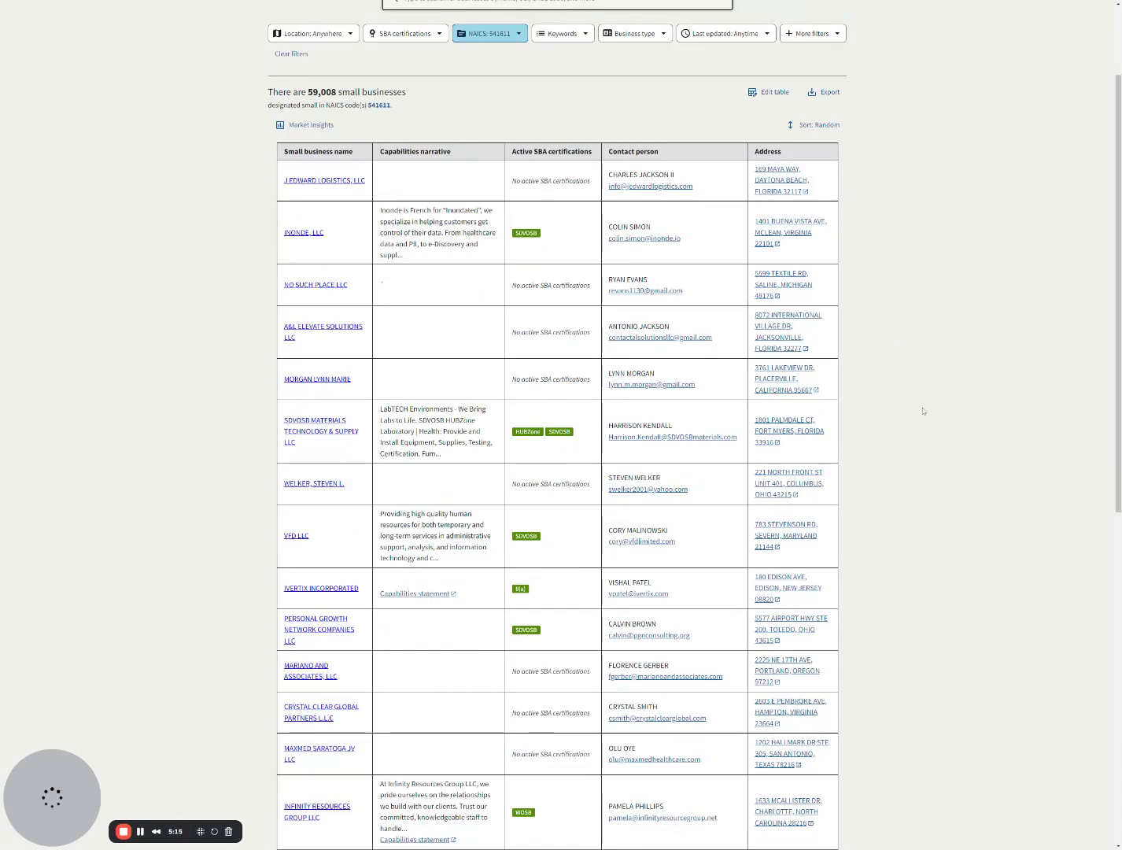
scroll(922, 411, down, 1)
scroll(923, 411, down, 3)
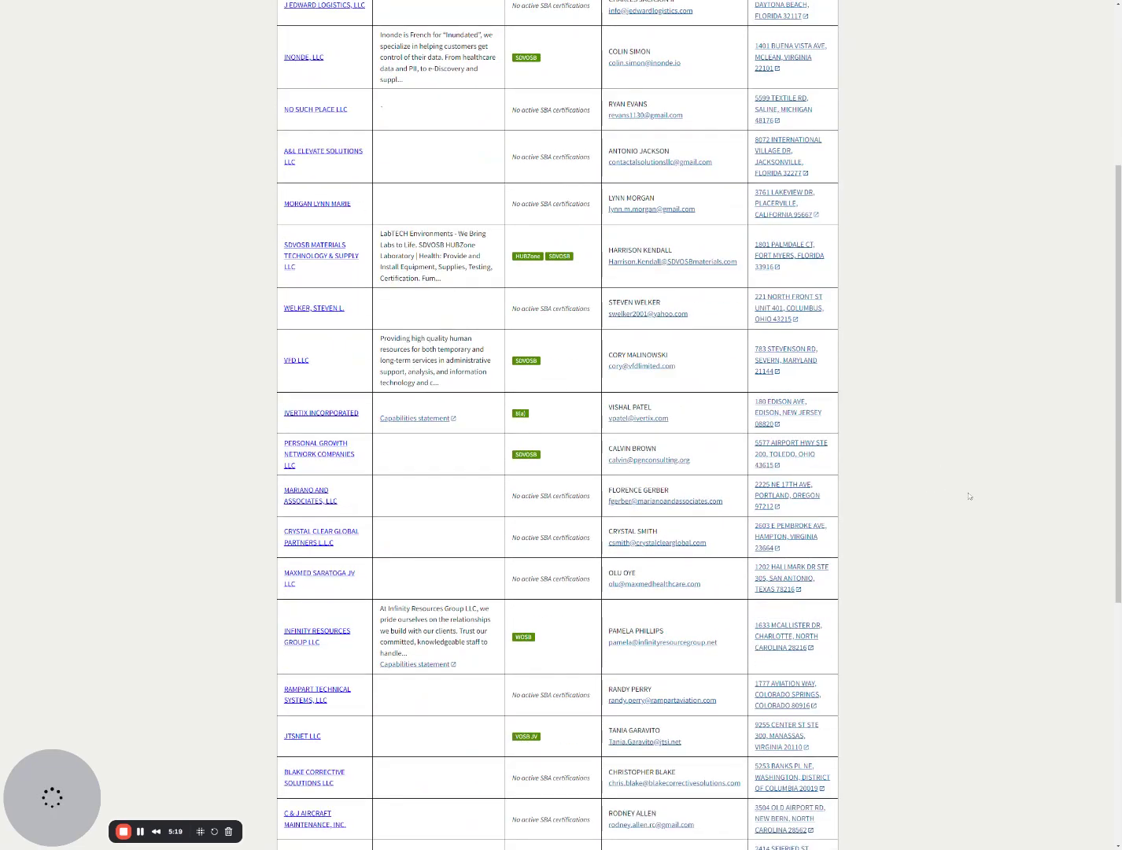
scroll(970, 495, up, 4)
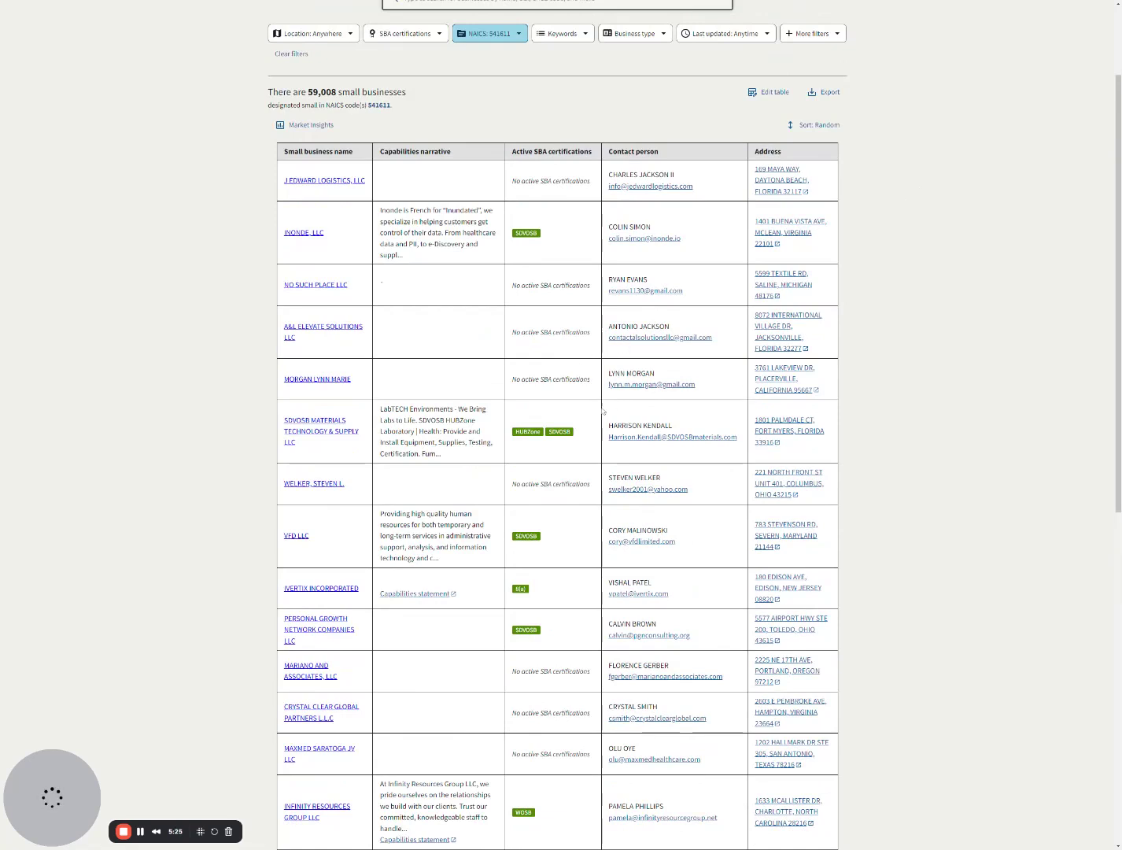
triple_click(543, 381)
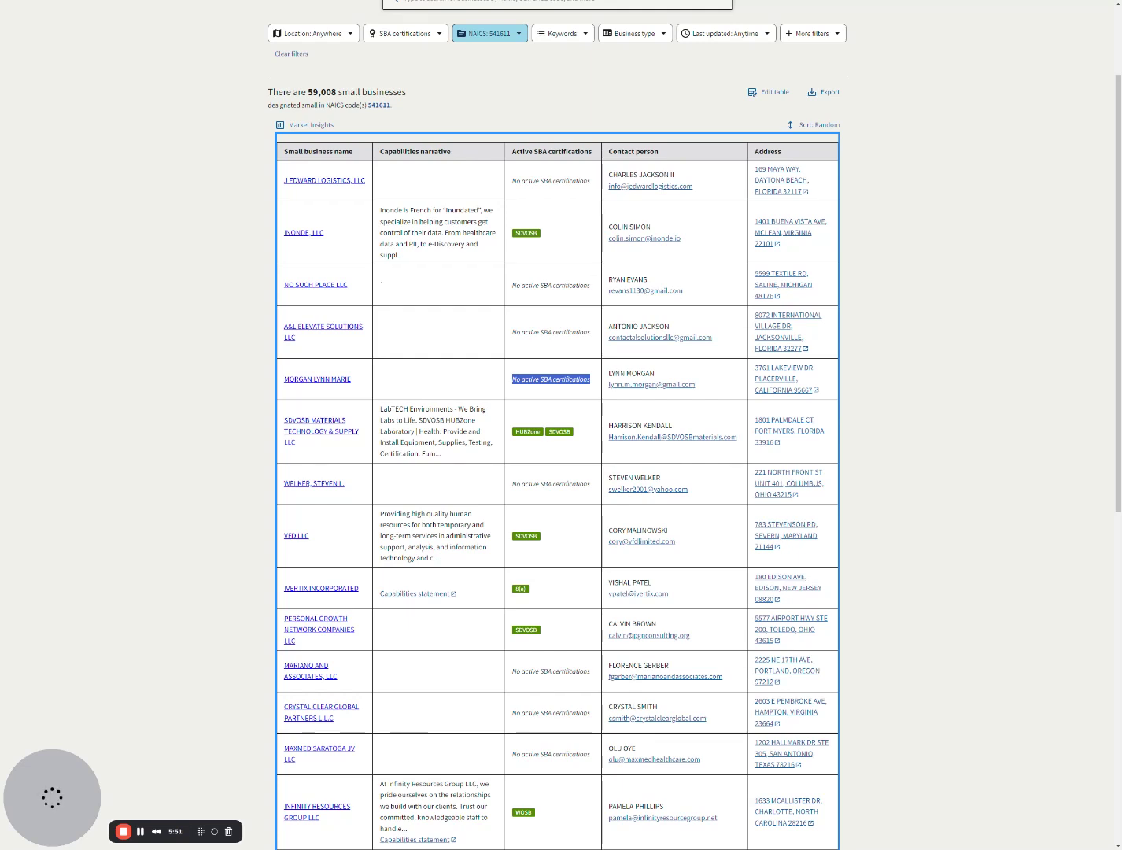
click(905, 298)
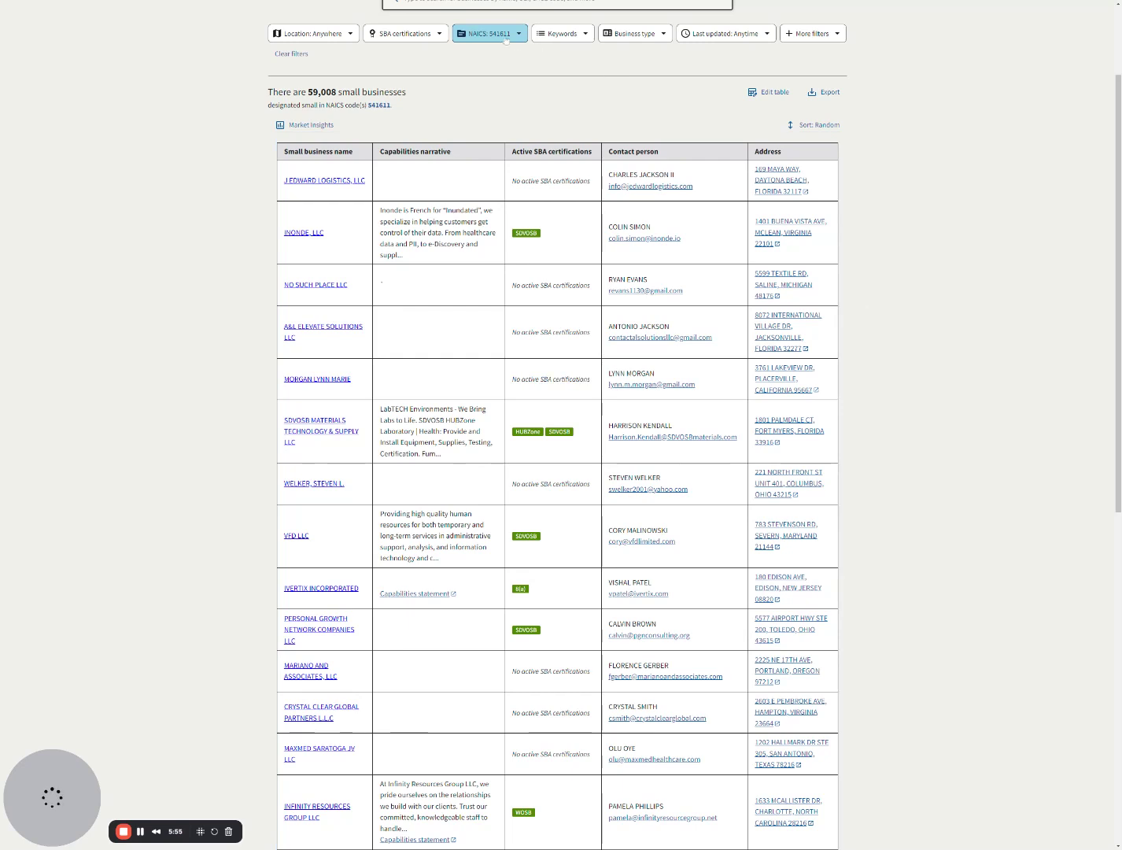
click(562, 33)
click(489, 33)
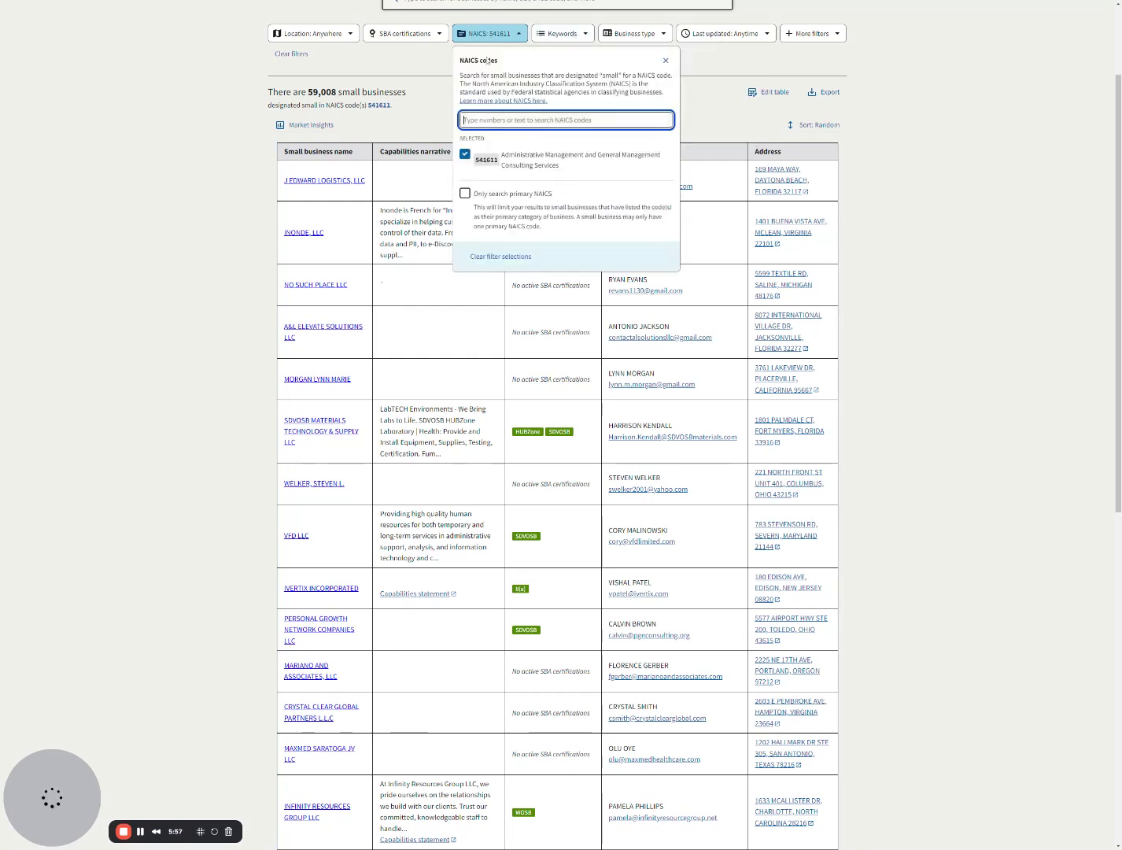
- Remove the 541611 NAICS filter and add the keyword 'project management'
click(465, 154)
click(551, 35)
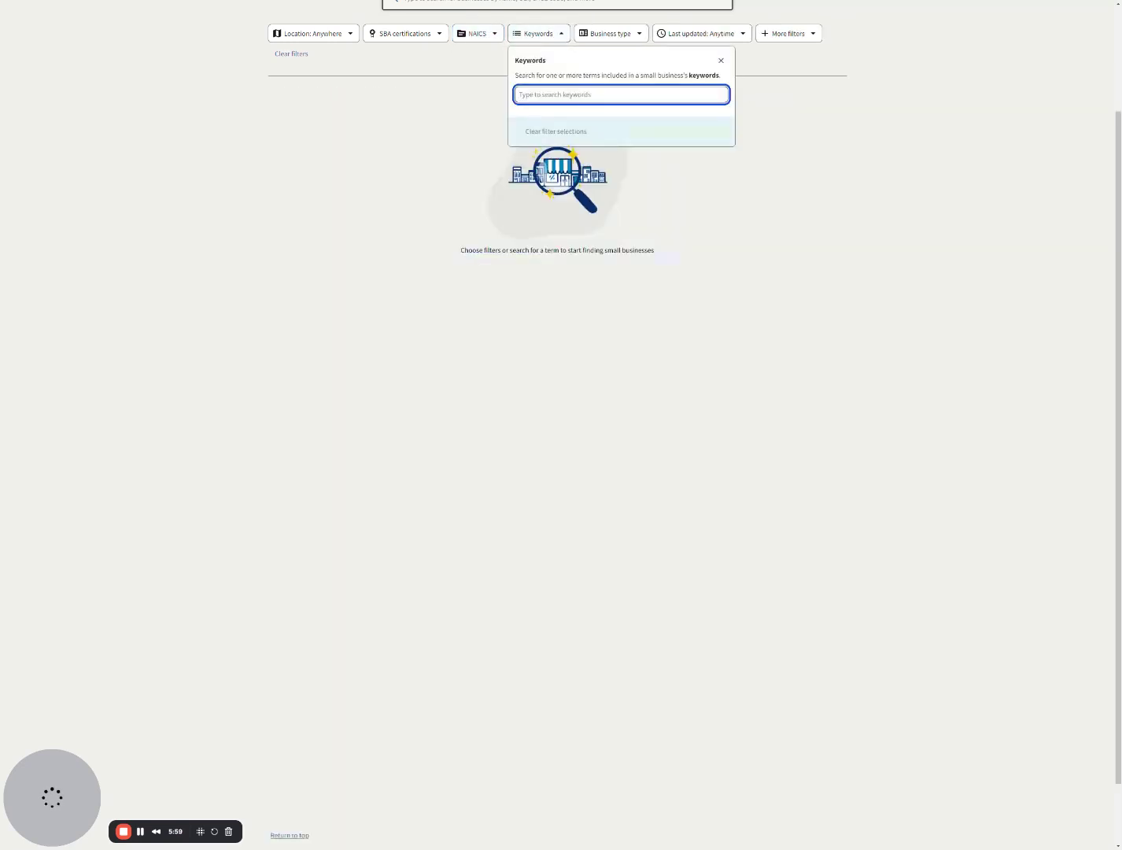
text(mino)
key(BackSpace)
text(project management)
key(Return)
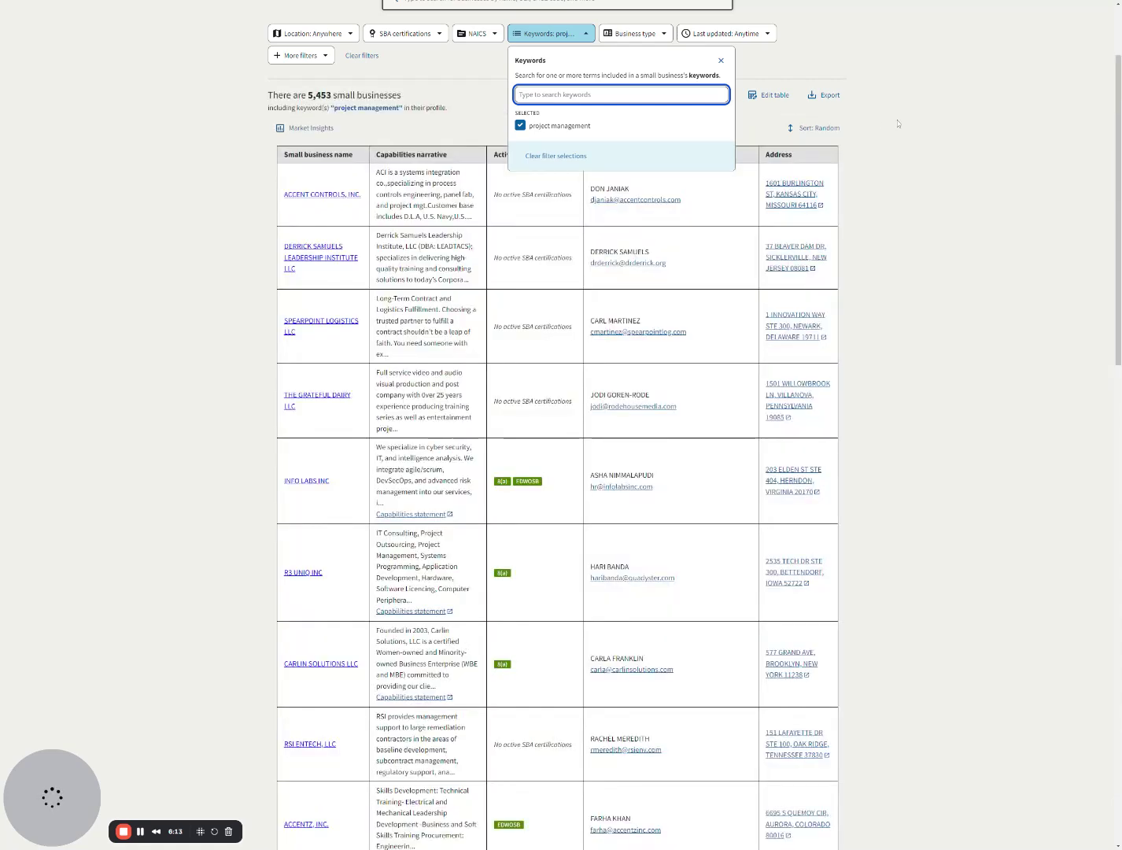
click(900, 123)
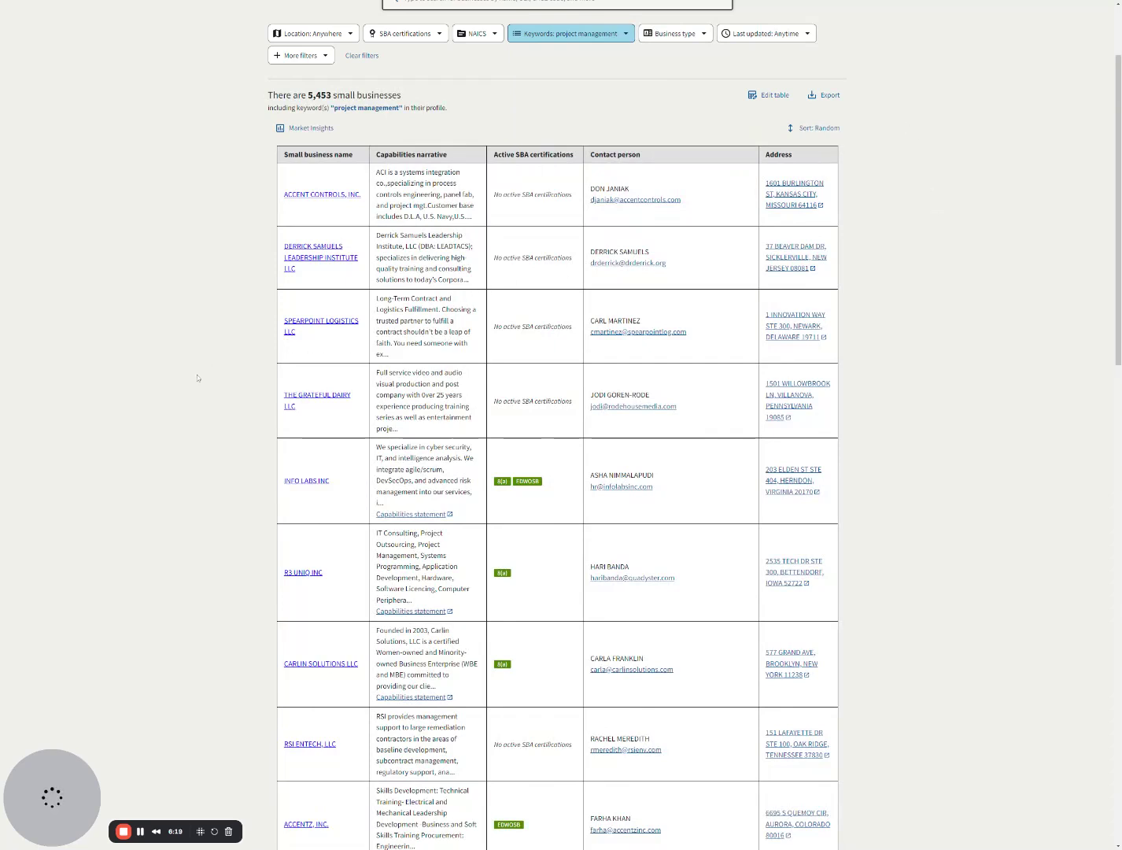
- Scroll the 5,453 results and highlight 'project mgt.' in the first description
scroll(470, 393, down, 6)
scroll(469, 393, down, 6)
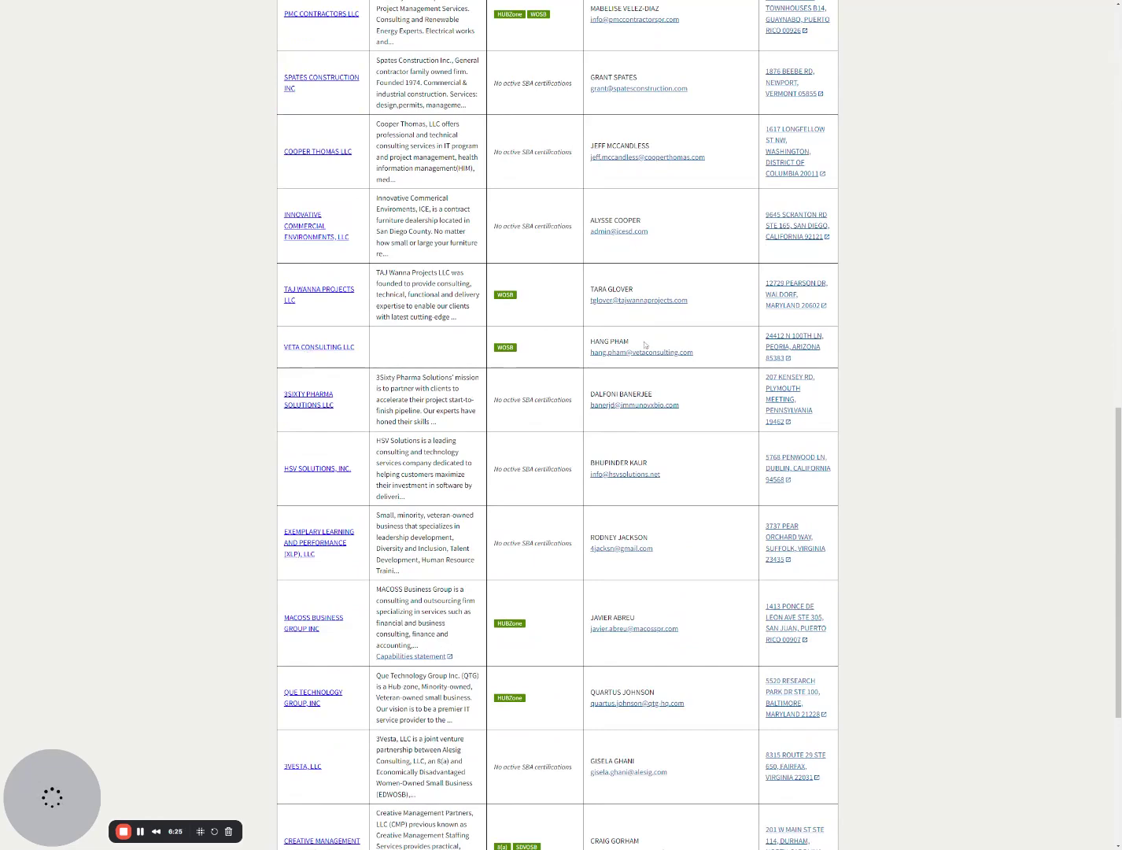
scroll(399, 345, down, 2)
scroll(557, 424, down, 3)
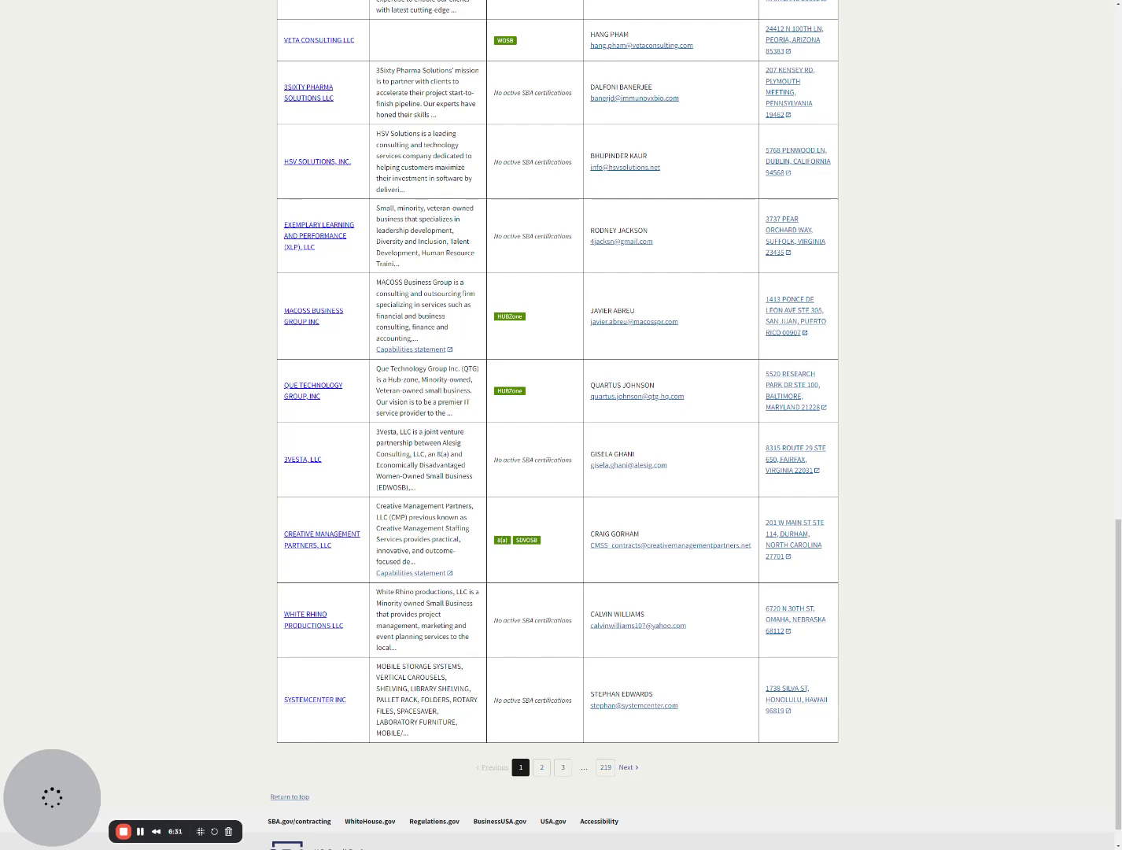
scroll(354, 302, up, 5)
scroll(557, 425, up, 12)
scroll(673, 203, up, 7)
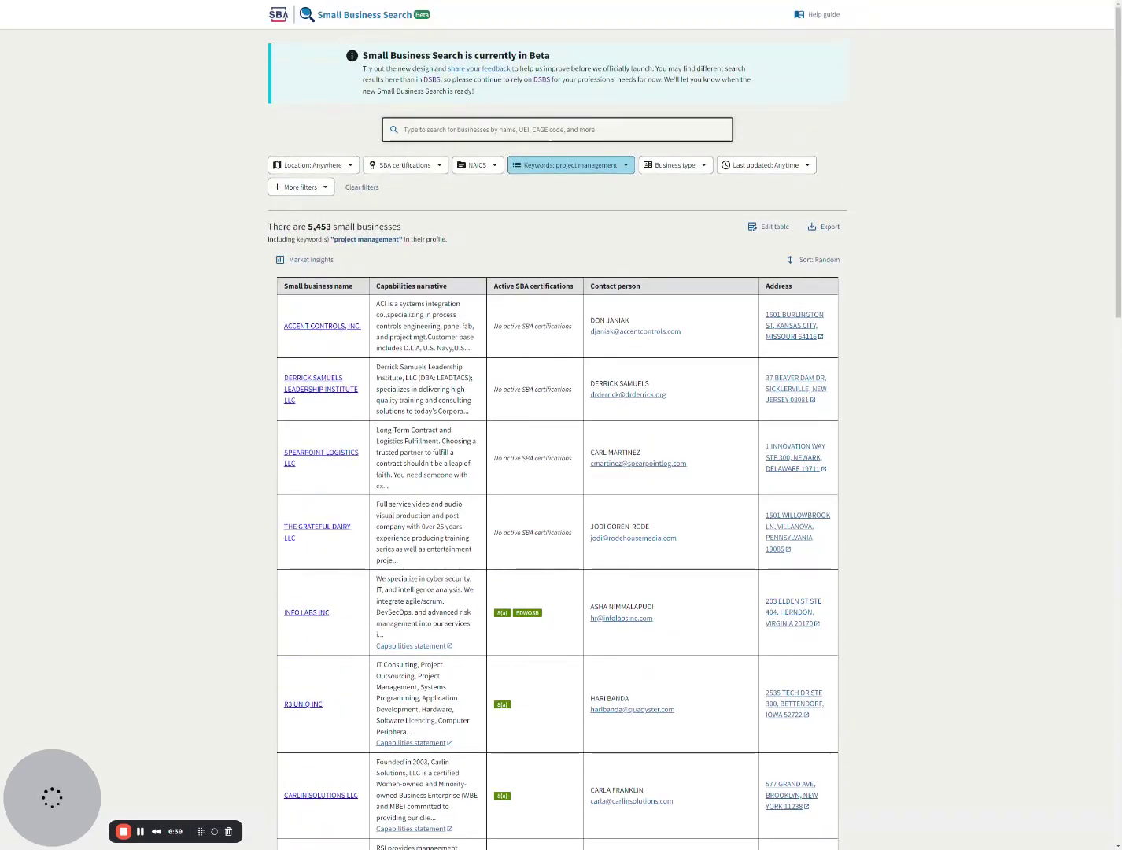
drag(390, 337, 425, 336)
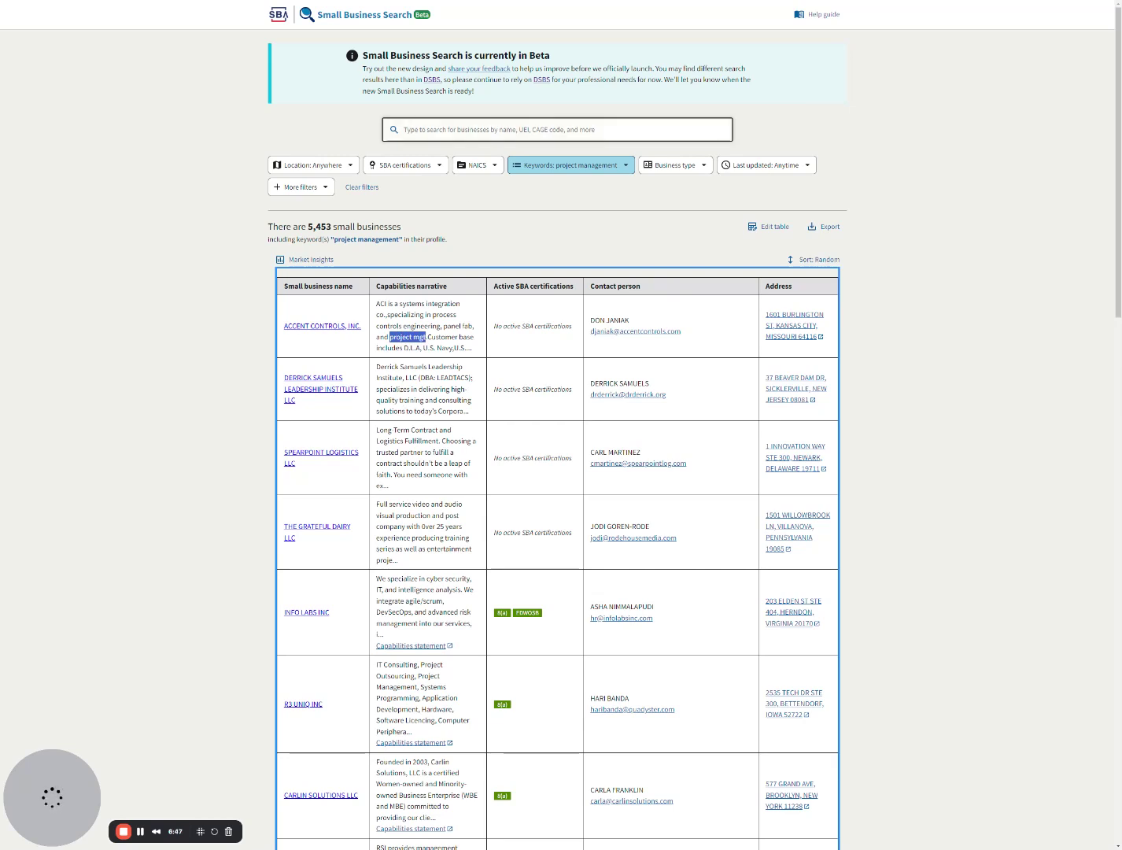
- Clear the project management keyword and check five self-certified business types
click(535, 167)
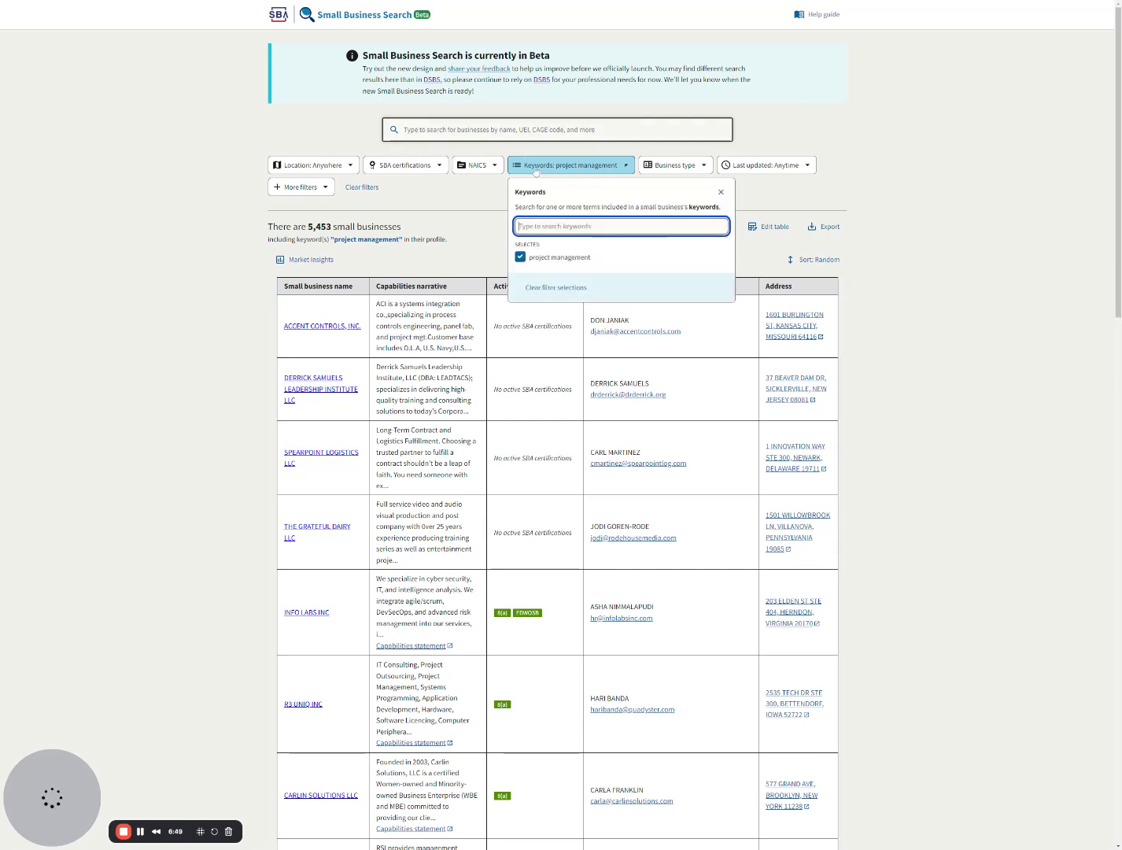
click(520, 256)
click(538, 288)
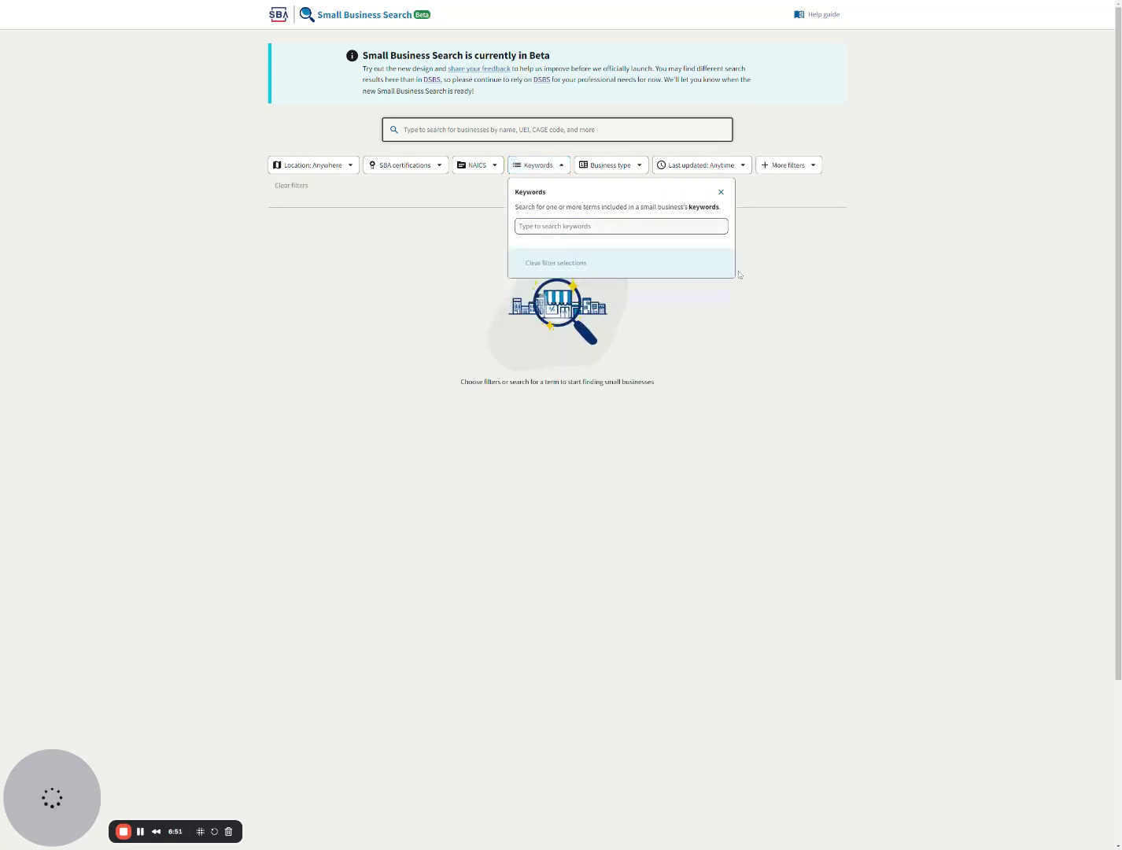
click(626, 166)
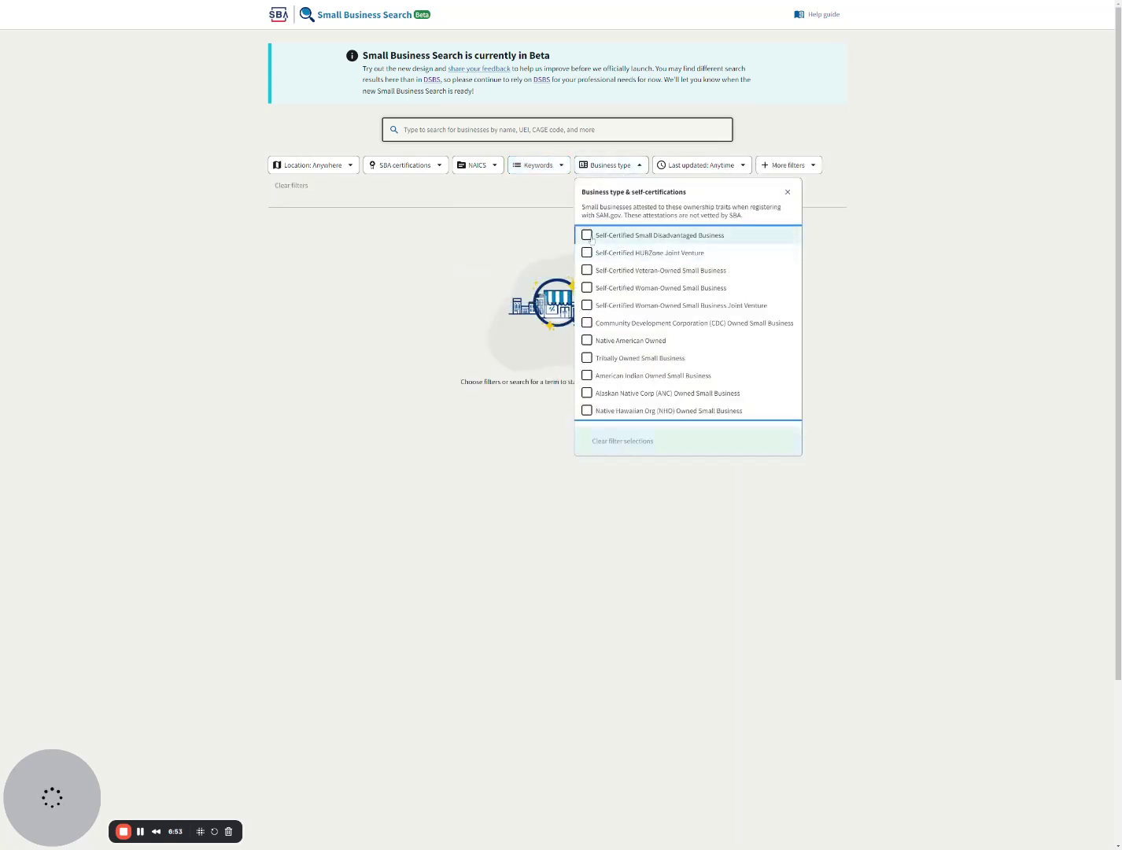
click(586, 235)
click(586, 253)
click(586, 270)
click(586, 287)
click(586, 305)
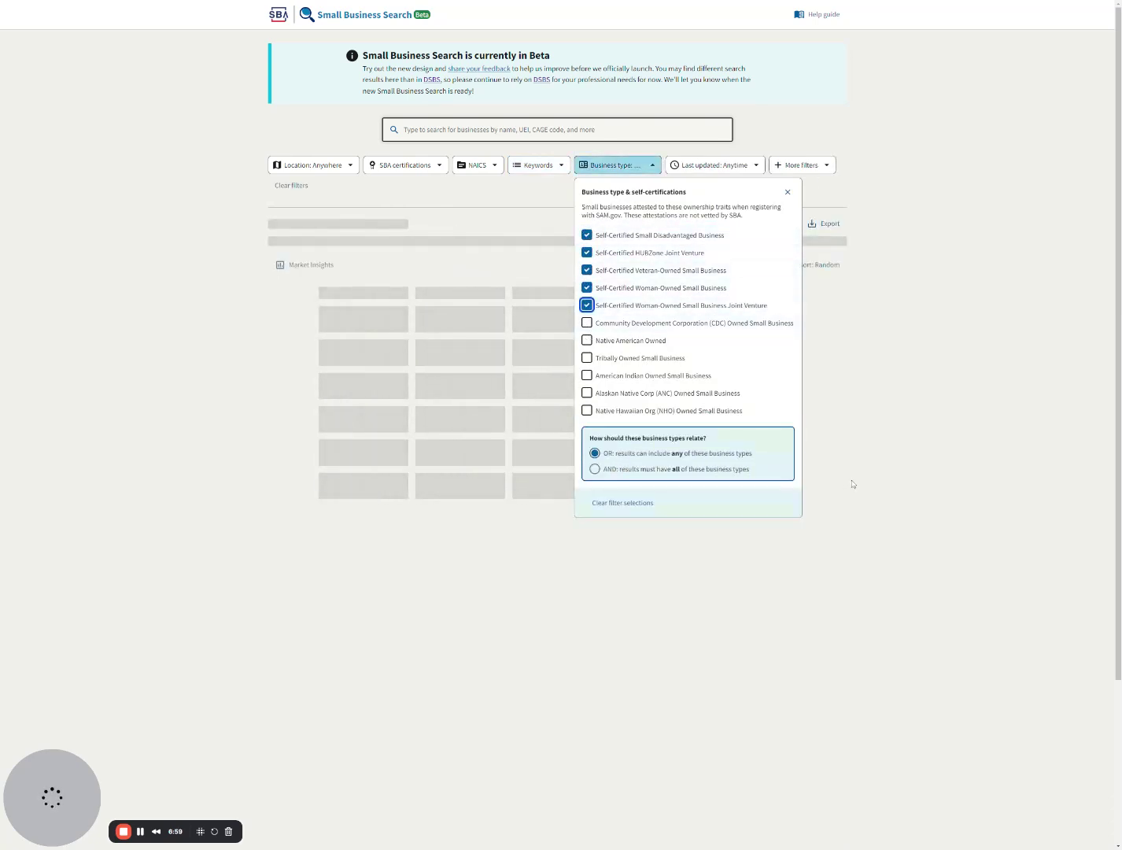
click(889, 458)
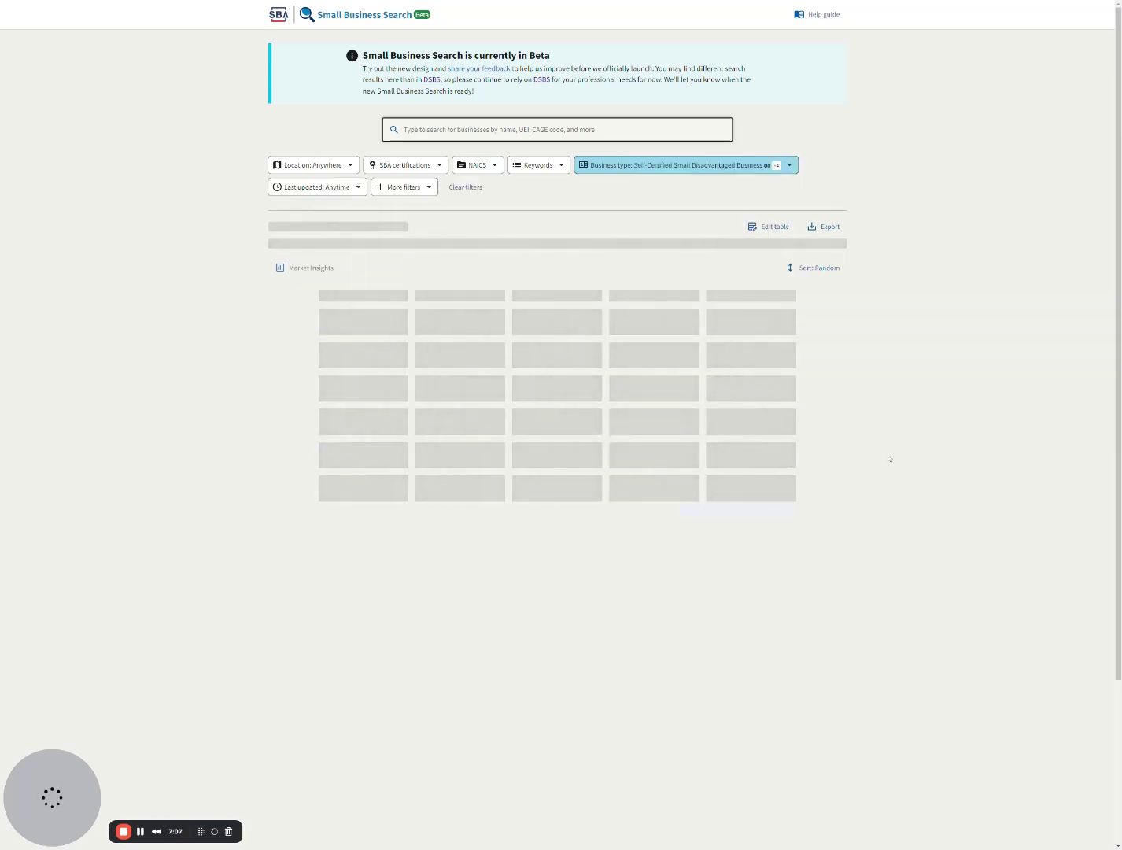
- Drop HUBZone Joint Venture, Small Disadvantaged Business and Woman-Owned Joint Venture from the business types
click(789, 165)
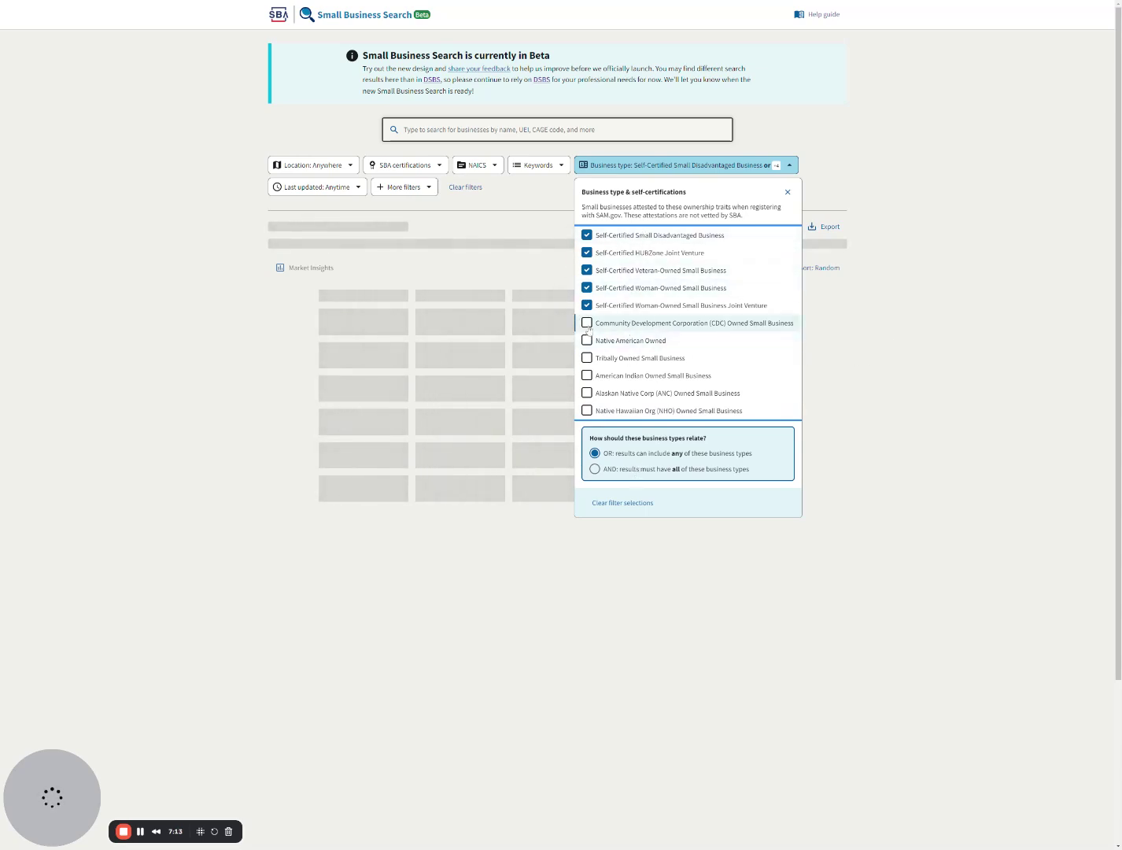
scroll(588, 328, down, 2)
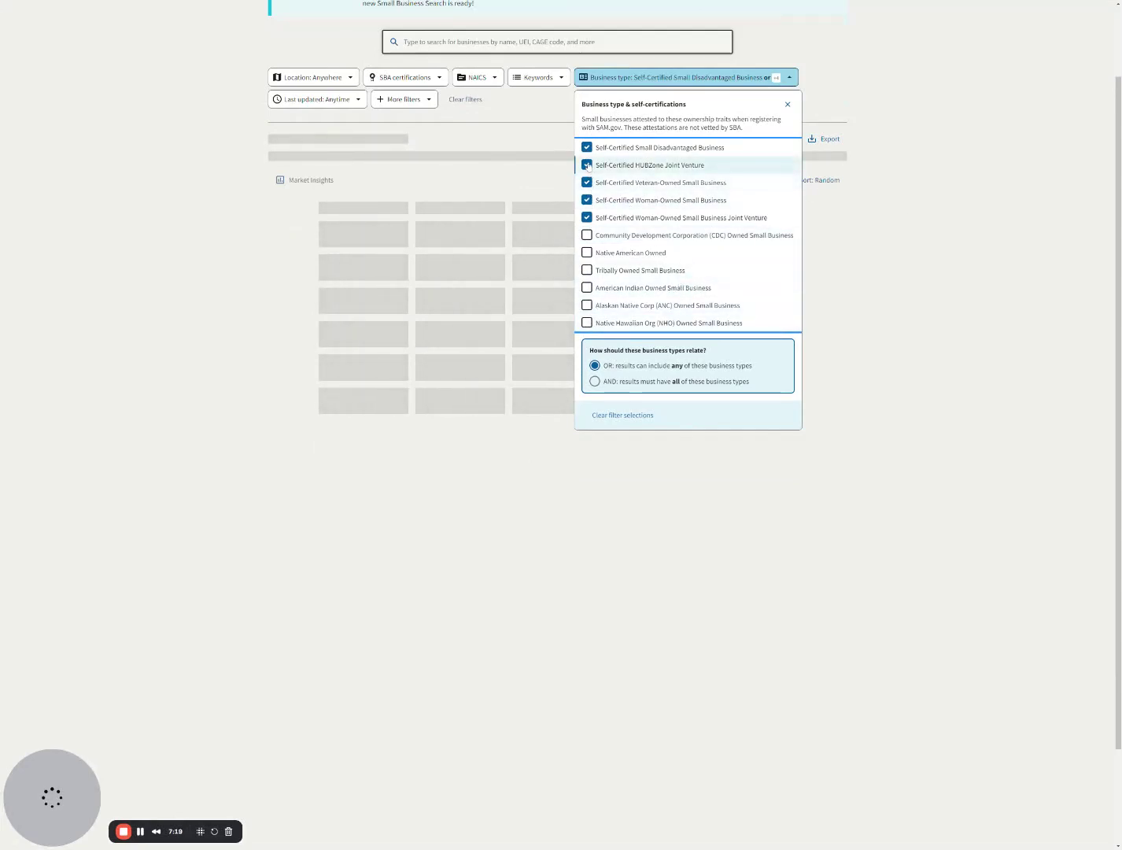
click(587, 165)
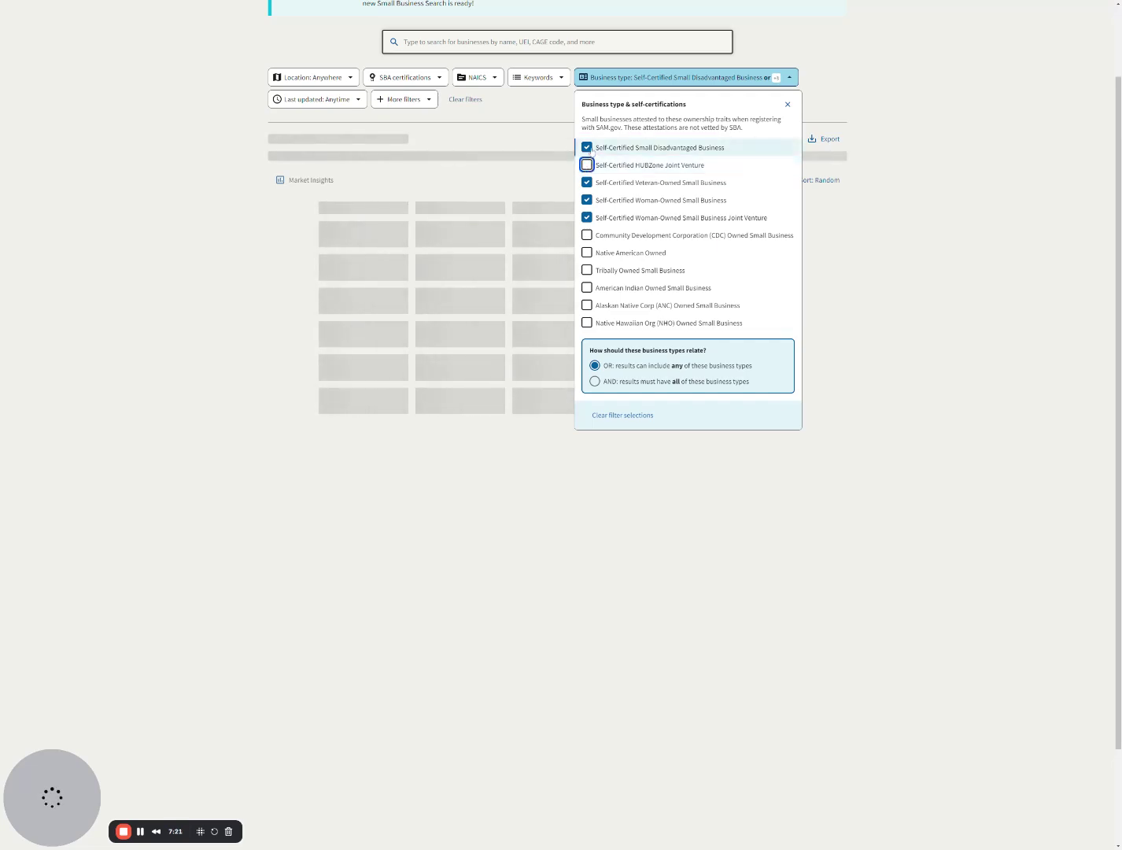
click(586, 148)
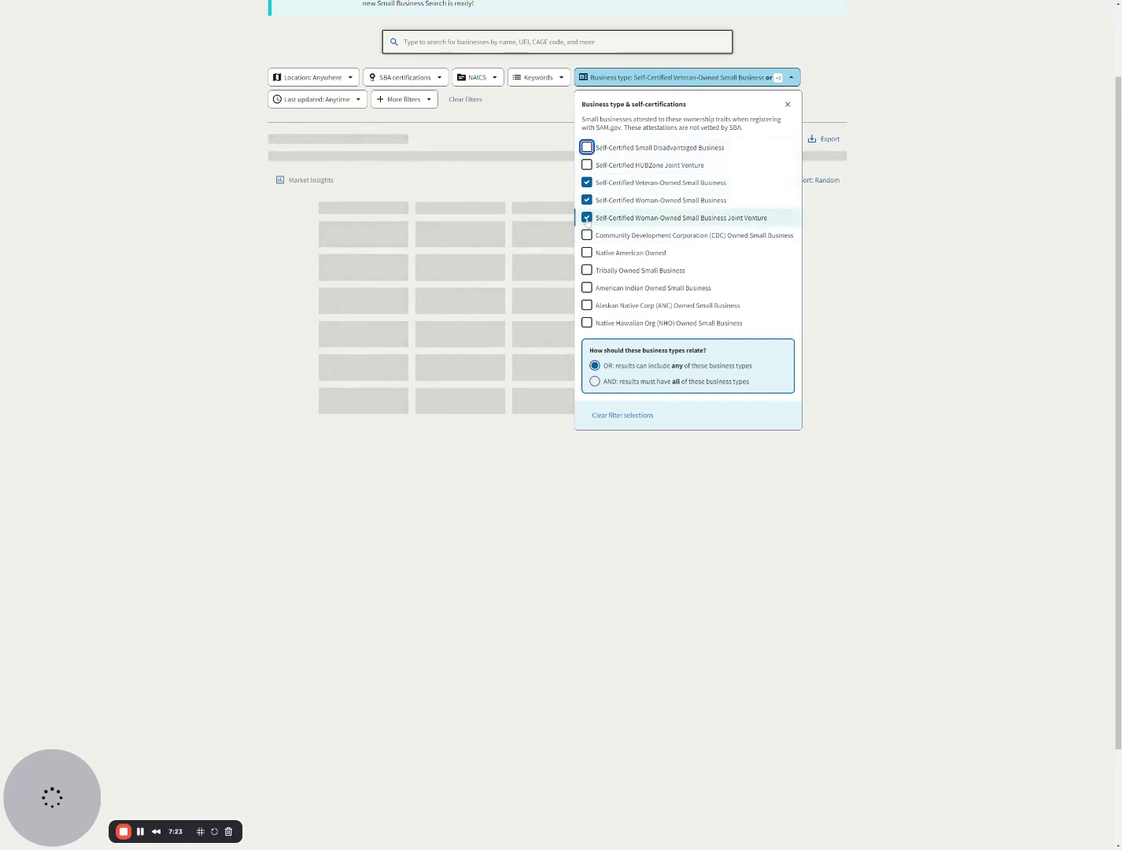
click(587, 218)
click(943, 319)
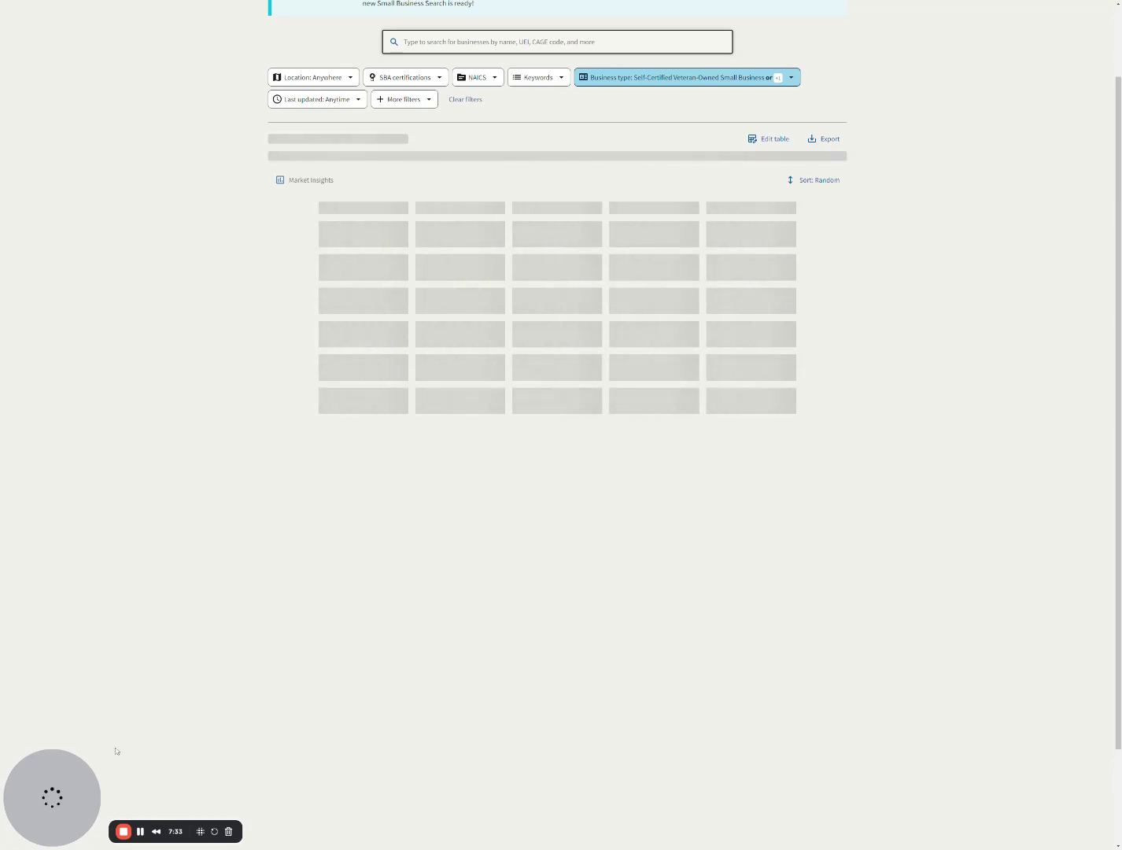
mouse_move(52, 800)
click(52, 828)
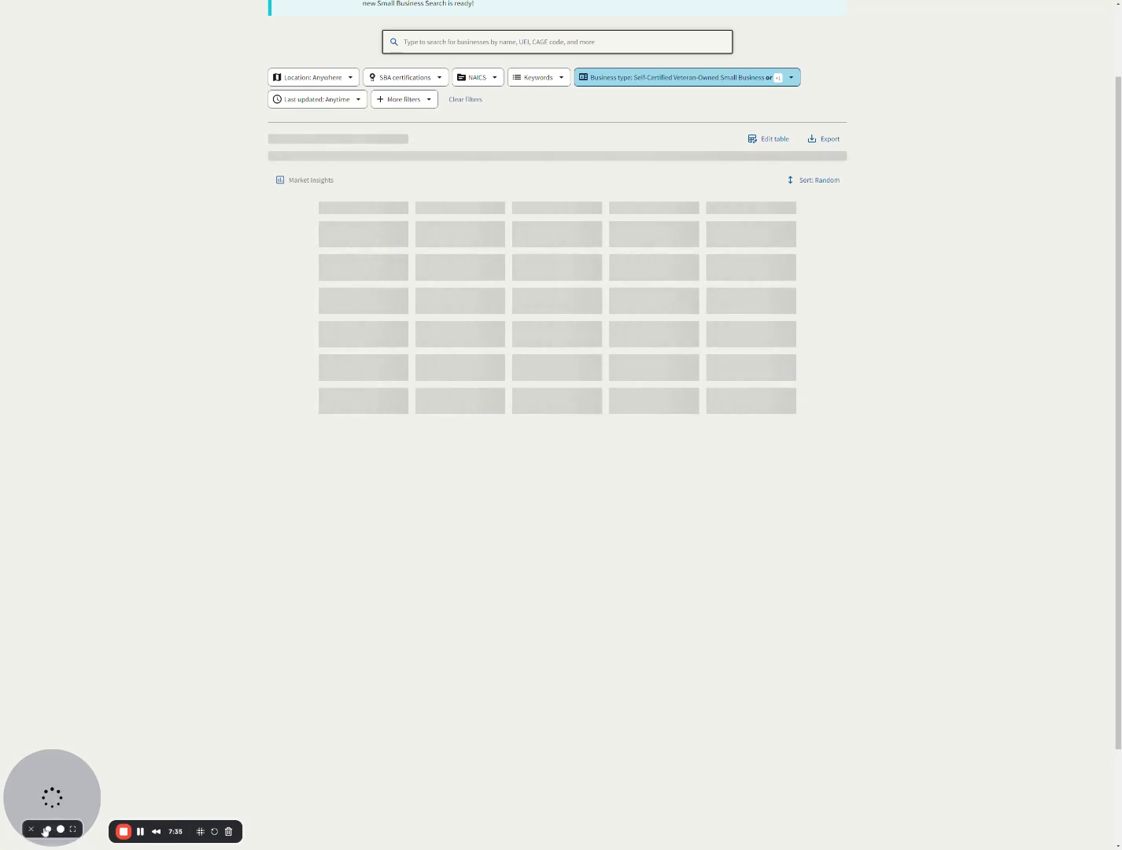
- Clear all search filters, returning to the empty search page
click(30, 829)
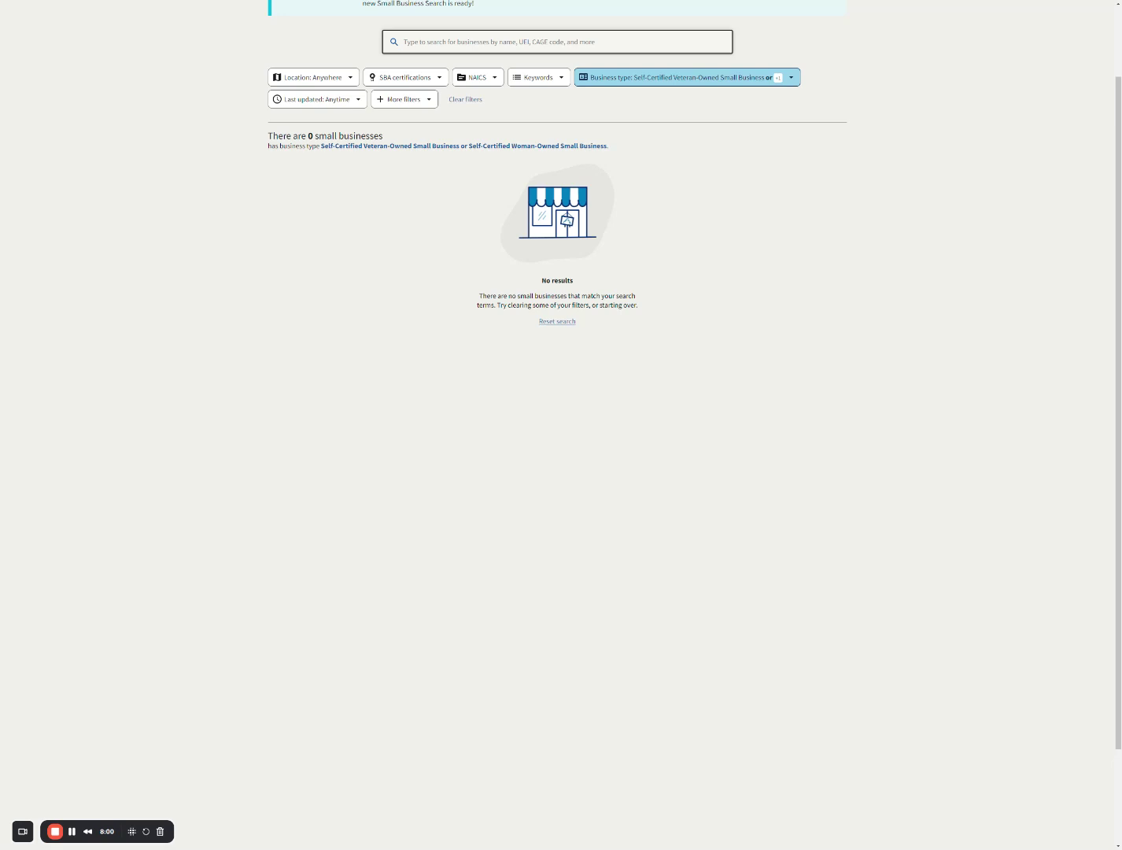
click(473, 105)
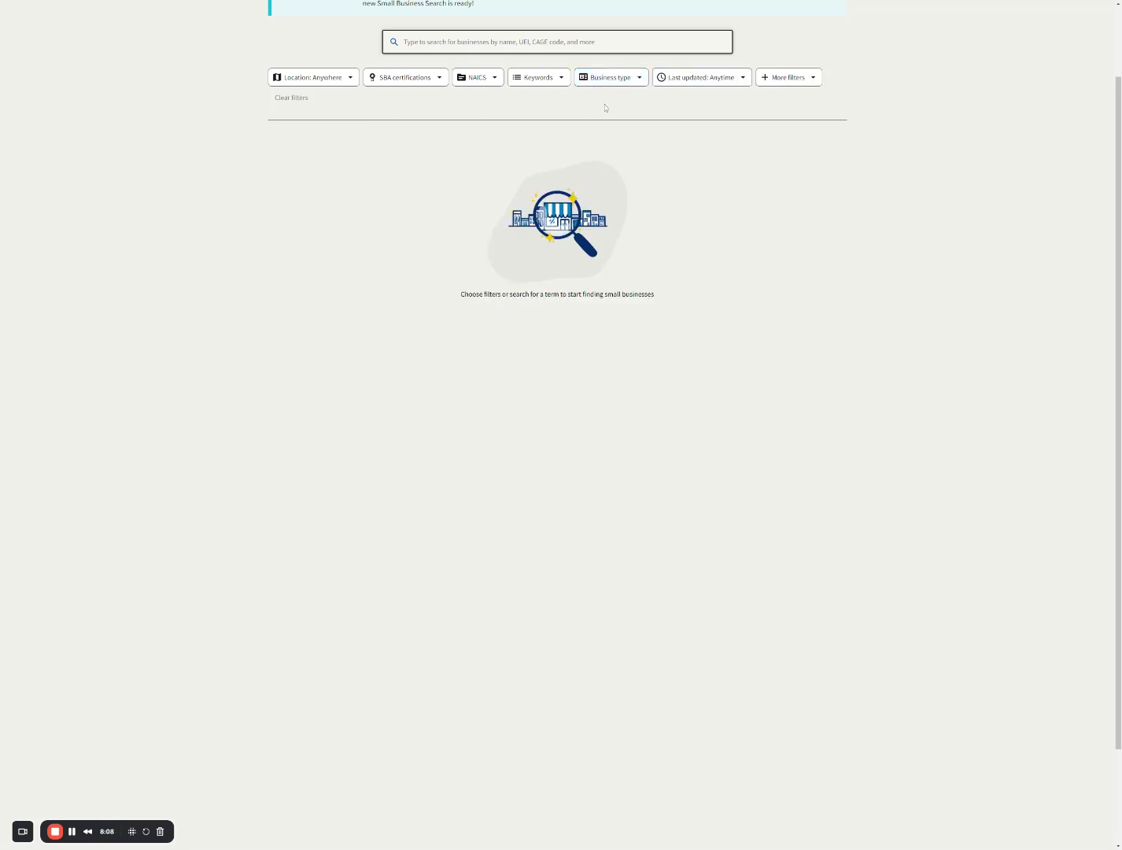
- Open and close the More filters panel, then scroll back to the top
click(789, 78)
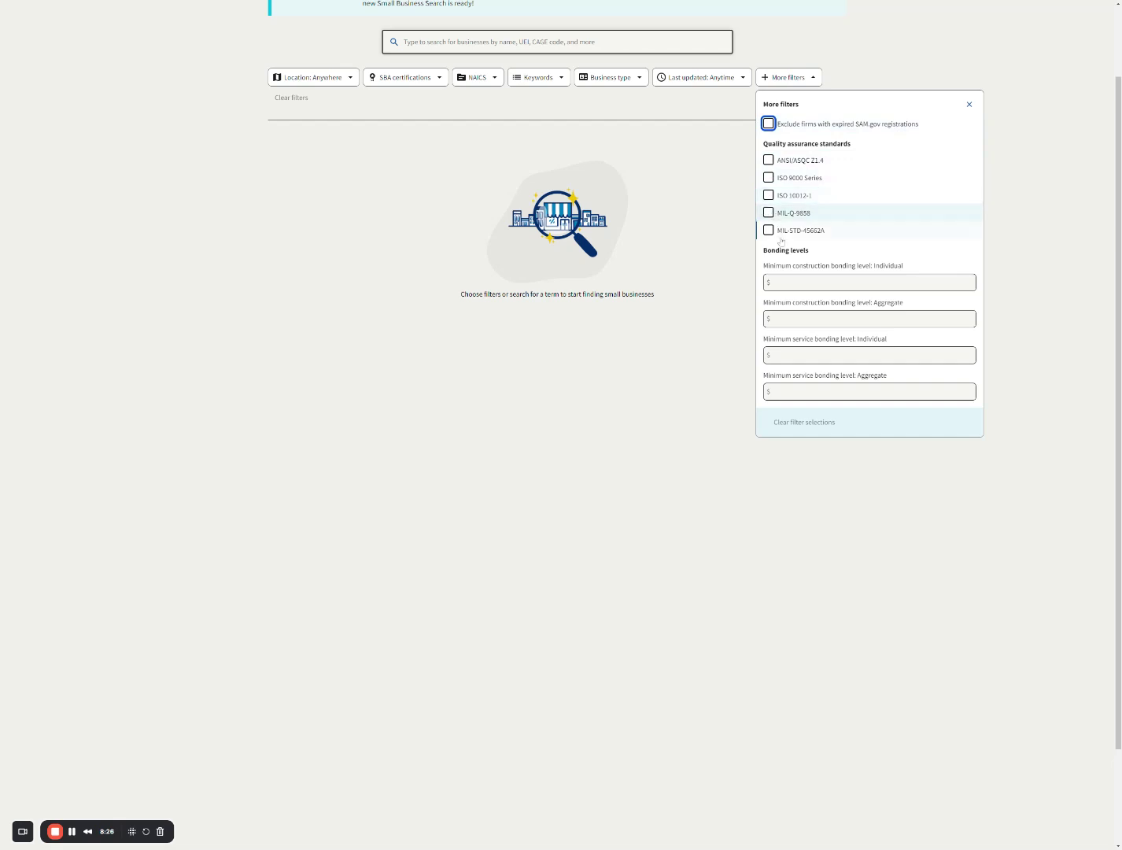
scroll(794, 425, down, 1)
scroll(834, 304, up, 1)
click(725, 181)
scroll(614, 315, up, 2)
- Filter the results to NAICS code 541611, listing 59,008 businesses
click(482, 168)
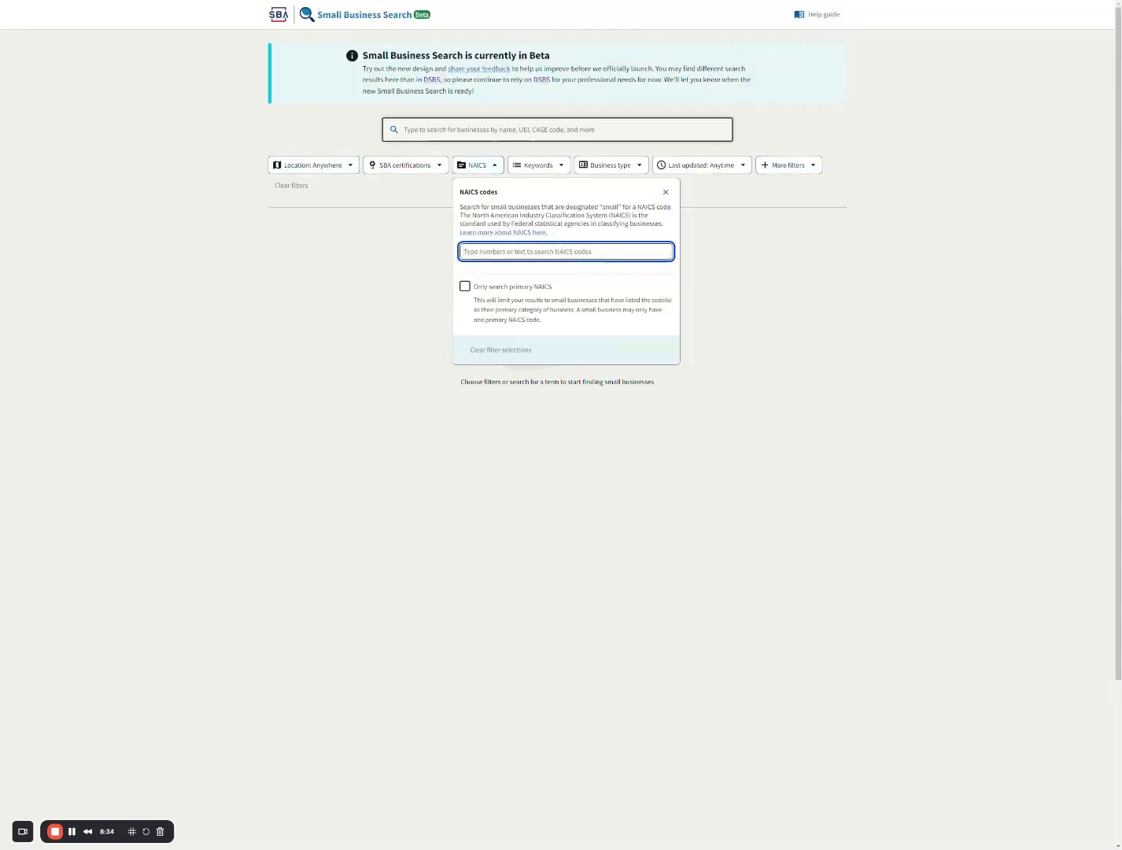
text(541)
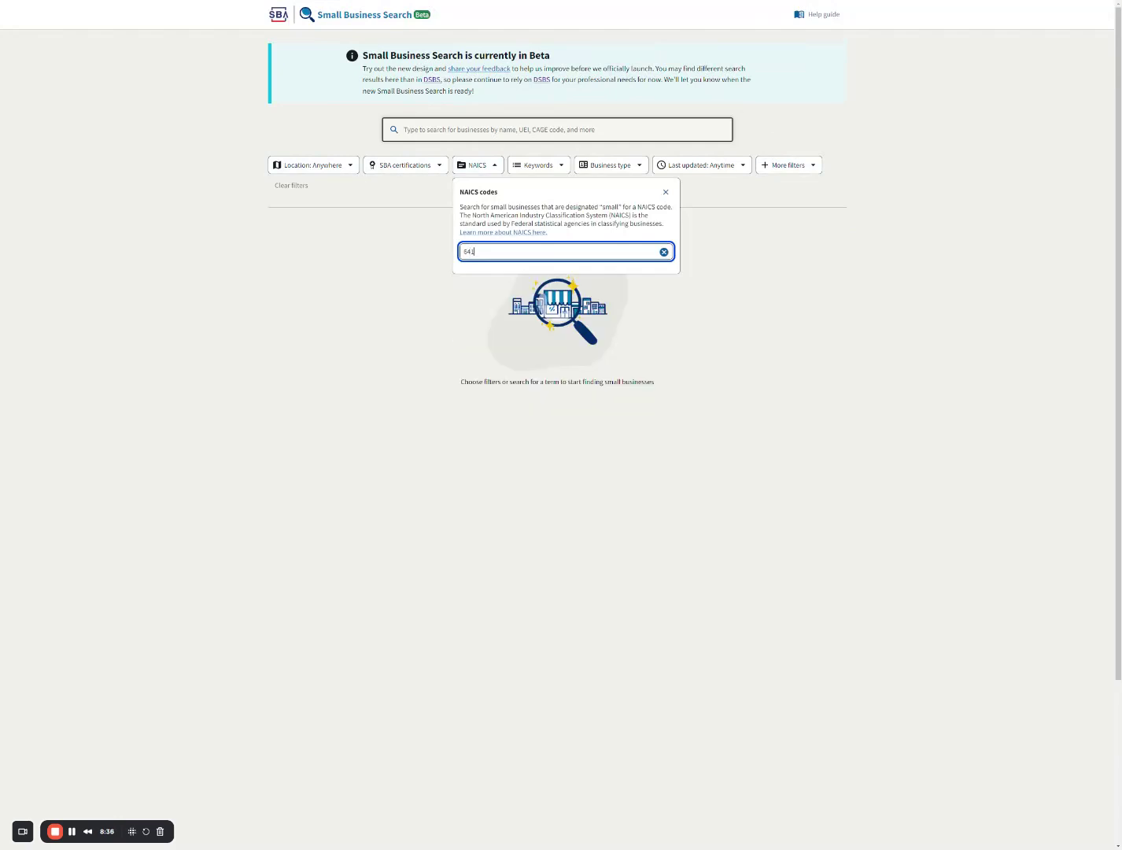
key(BackSpace)
text(54161)
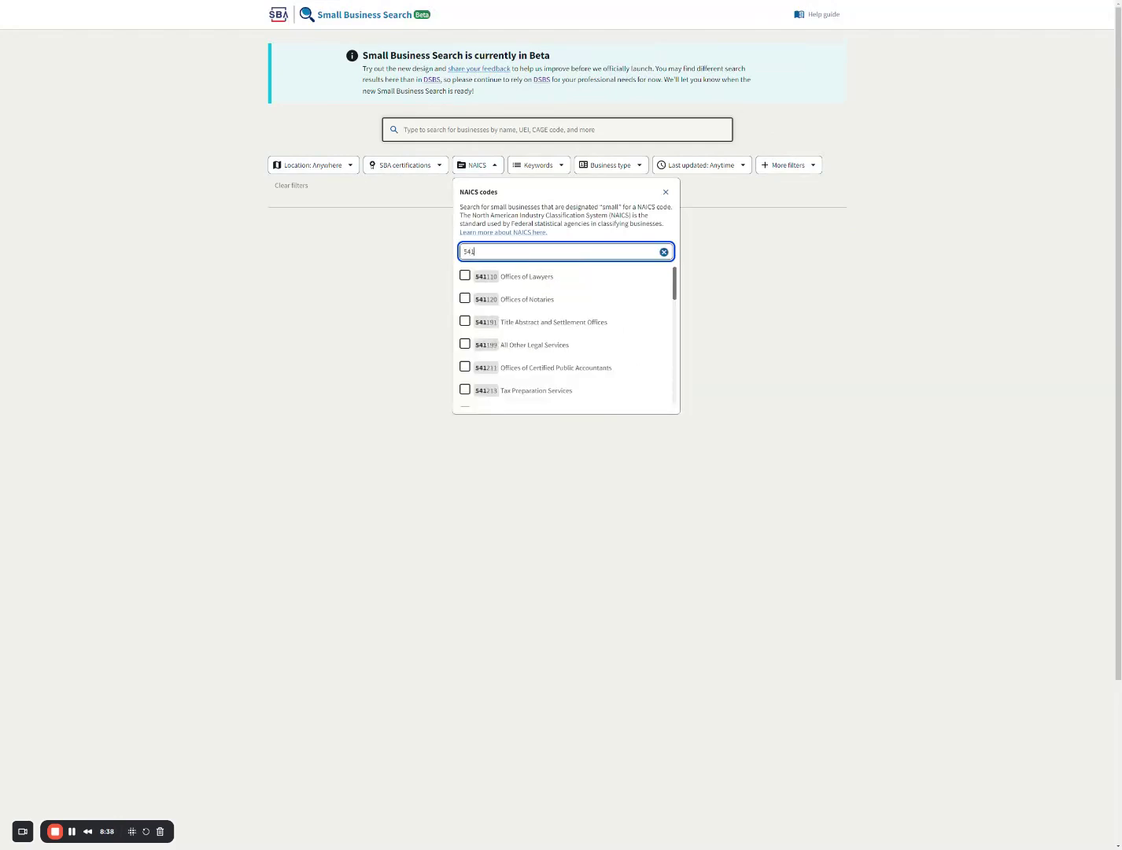
text(1)
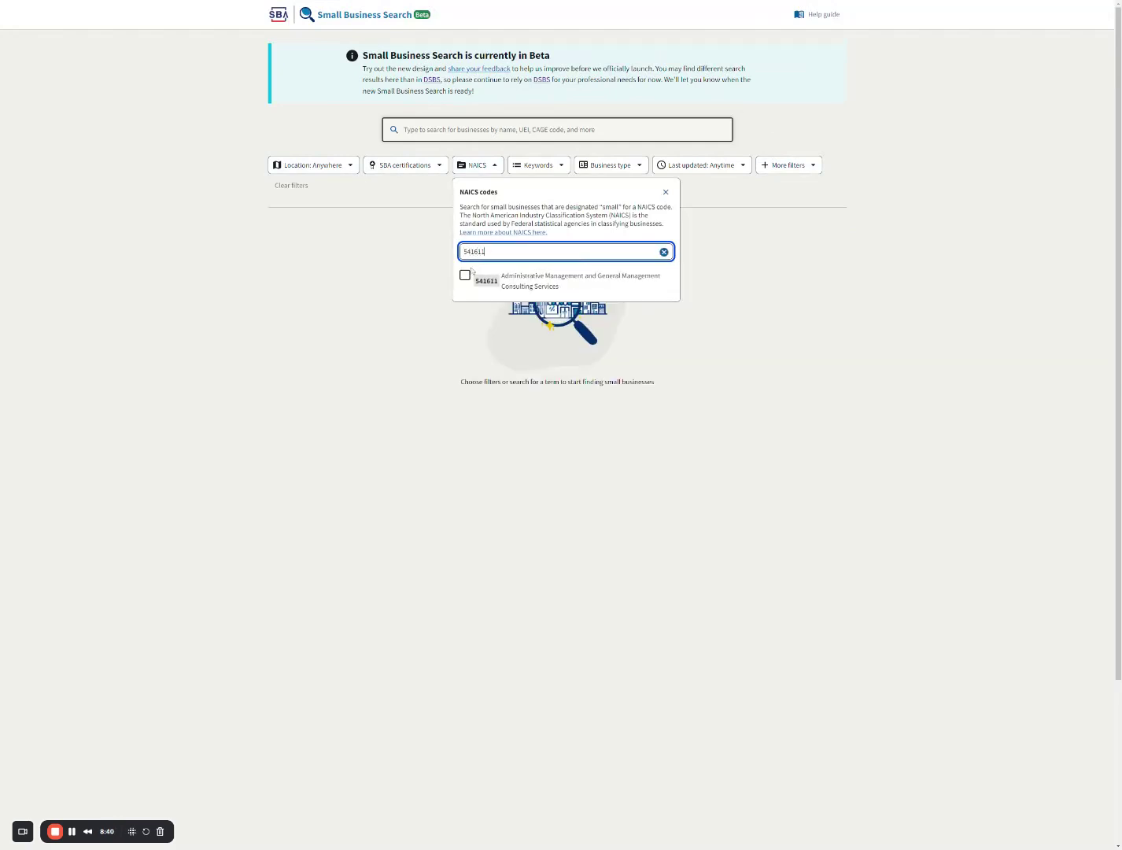
click(465, 275)
click(808, 285)
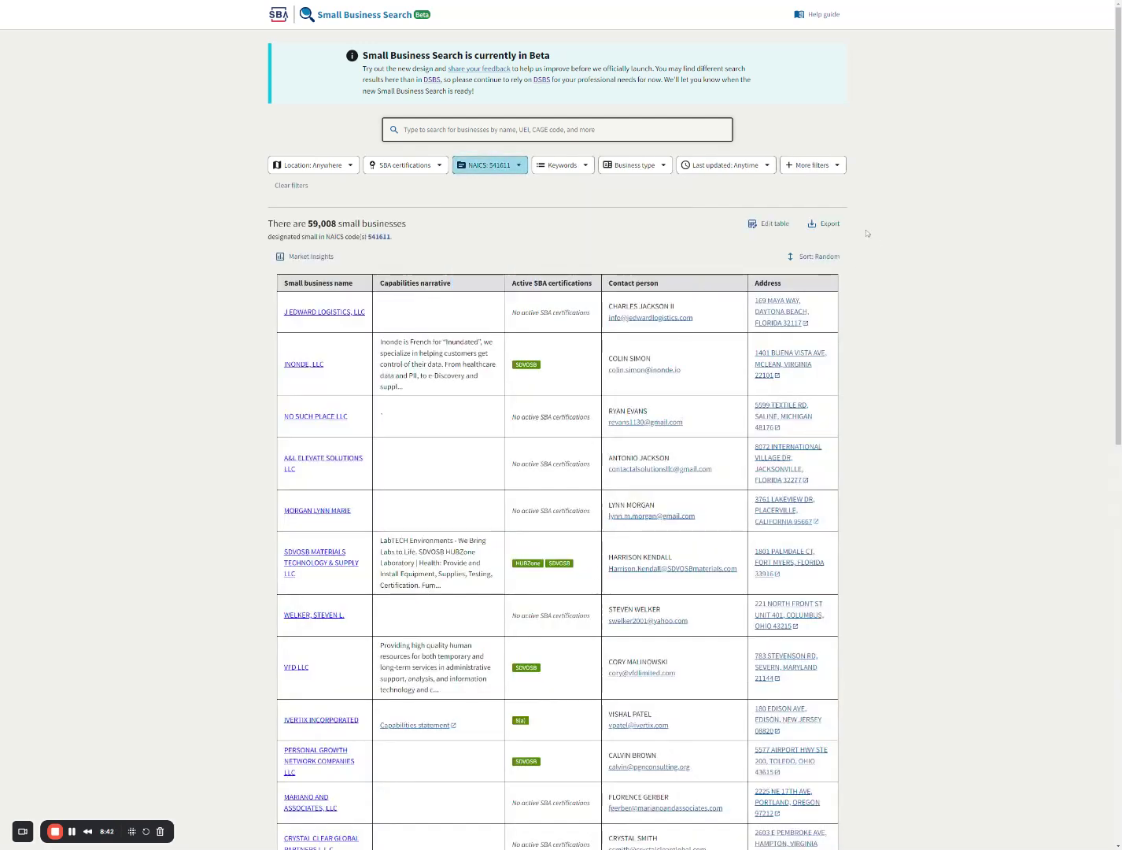
- Add Unique Entity Identifier, Last updated date and Website columns to the results table
click(774, 224)
scroll(395, 422, down, 4)
click(456, 413)
click(392, 442)
scroll(389, 464, down, 1)
click(386, 411)
click(384, 462)
click(702, 542)
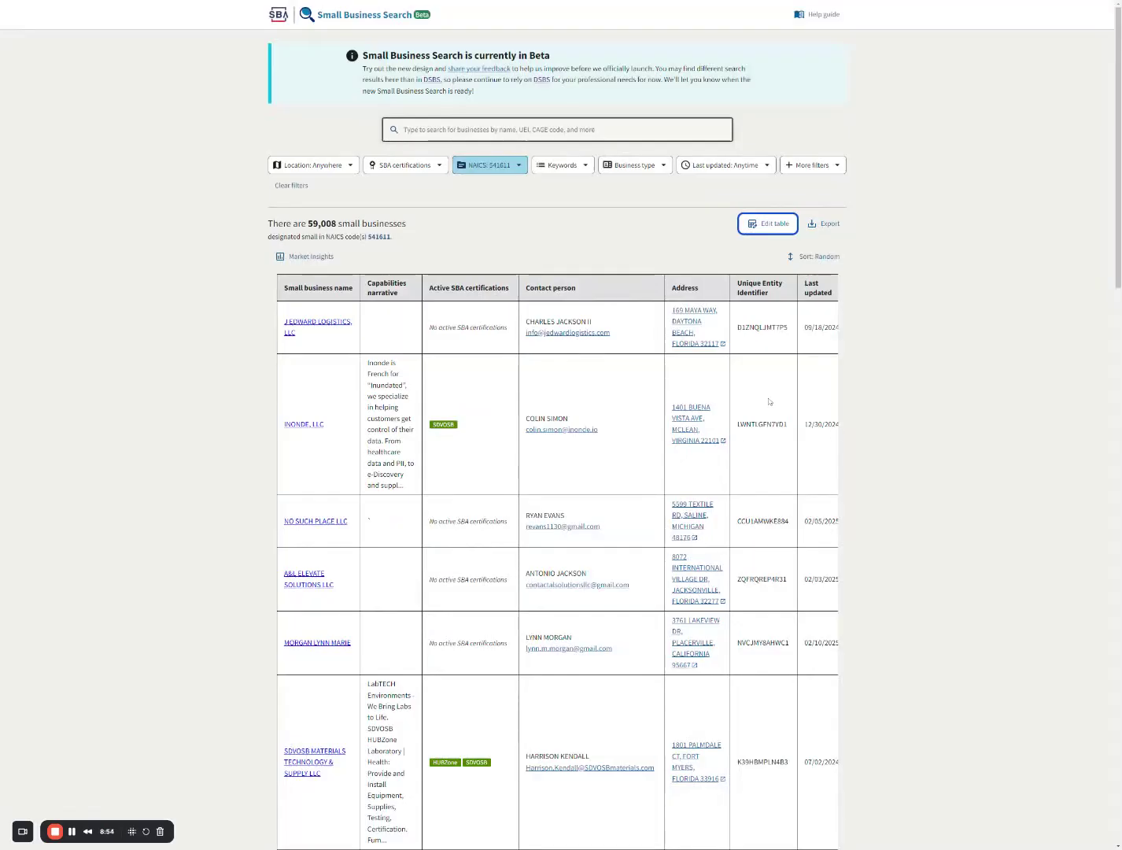
click(821, 226)
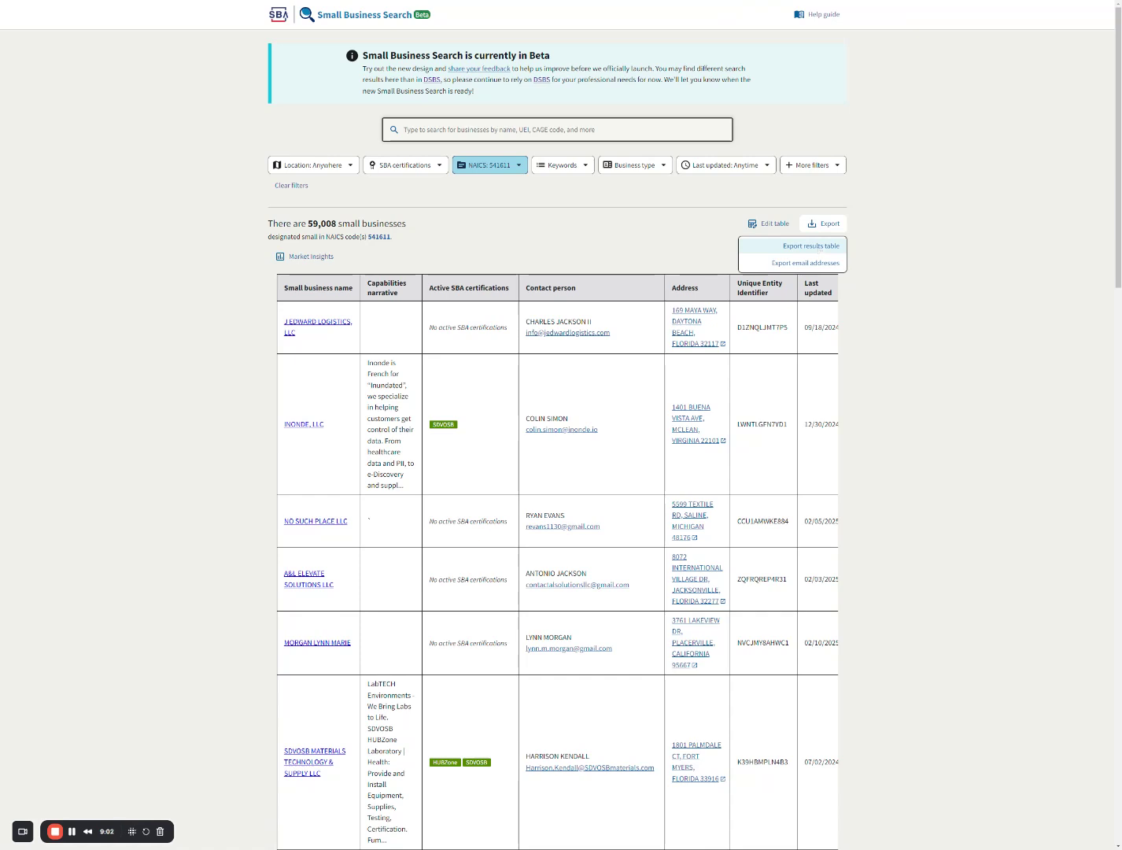
- Open the results table's Edit export columns dialog and expand the Organization & ownership and Certifications groups
click(816, 247)
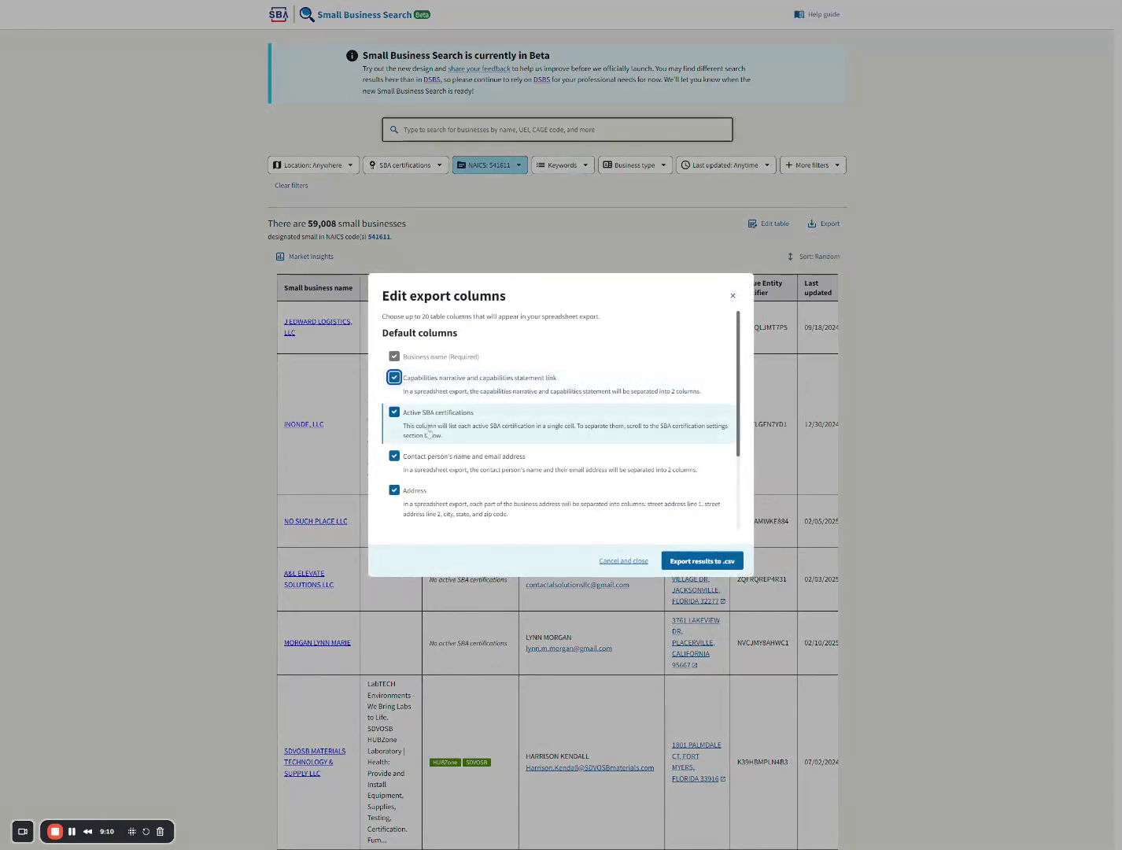
scroll(448, 485, down, 1)
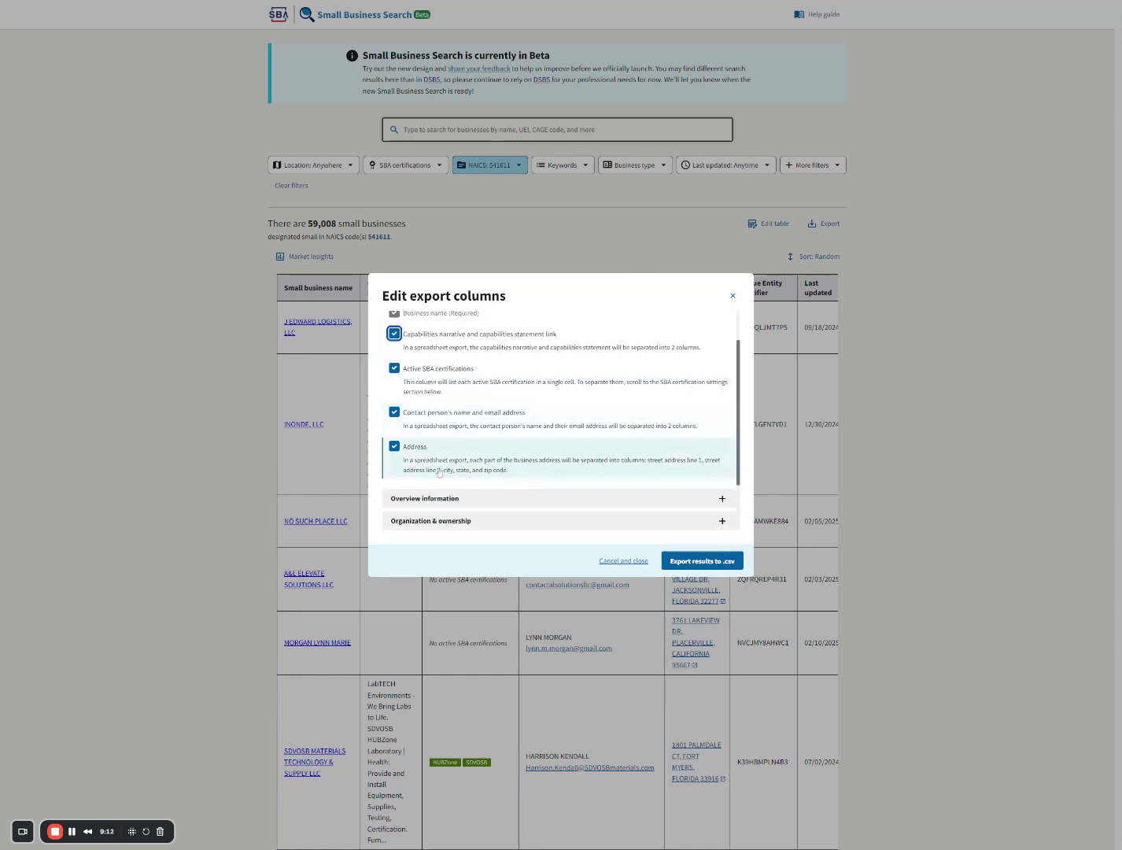
scroll(448, 472, down, 8)
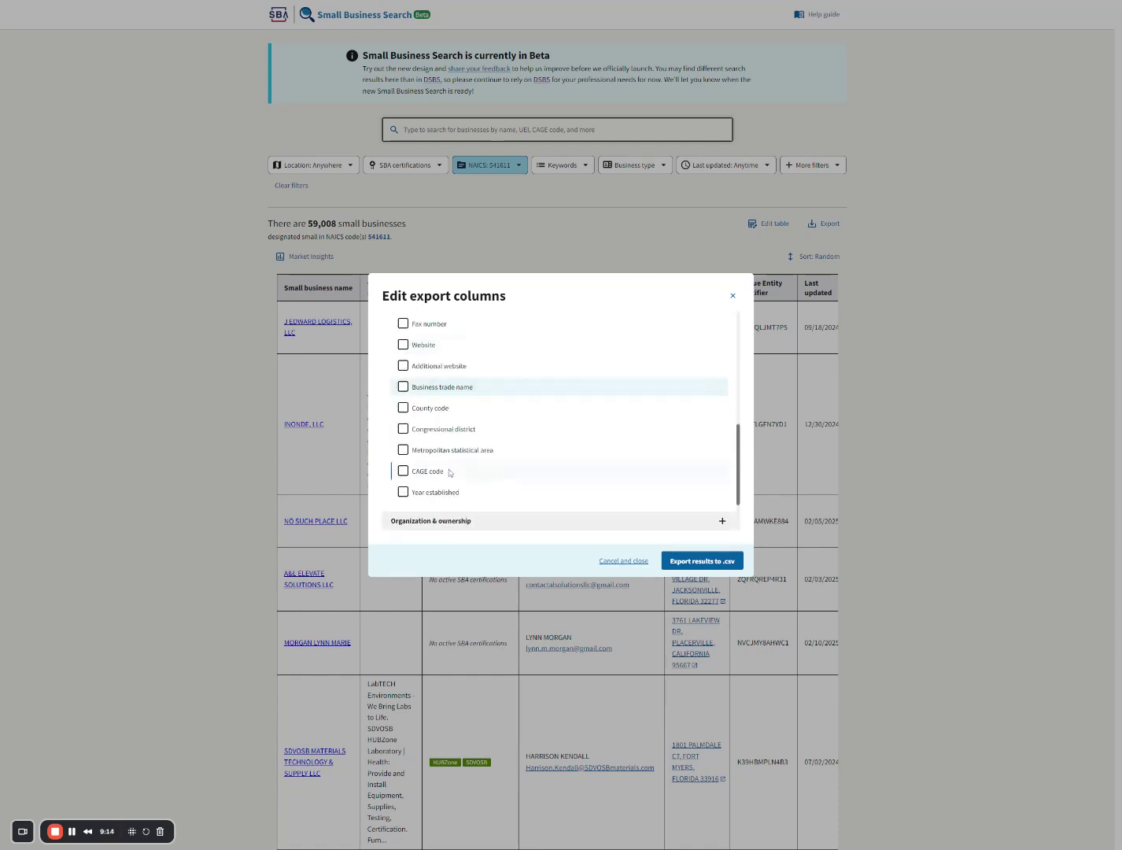
click(443, 463)
scroll(443, 466, down, 2)
click(447, 475)
- Expand the NAICS and Service information column groups, leaving Service information options unchecked
scroll(448, 477, down, 3)
scroll(447, 478, down, 5)
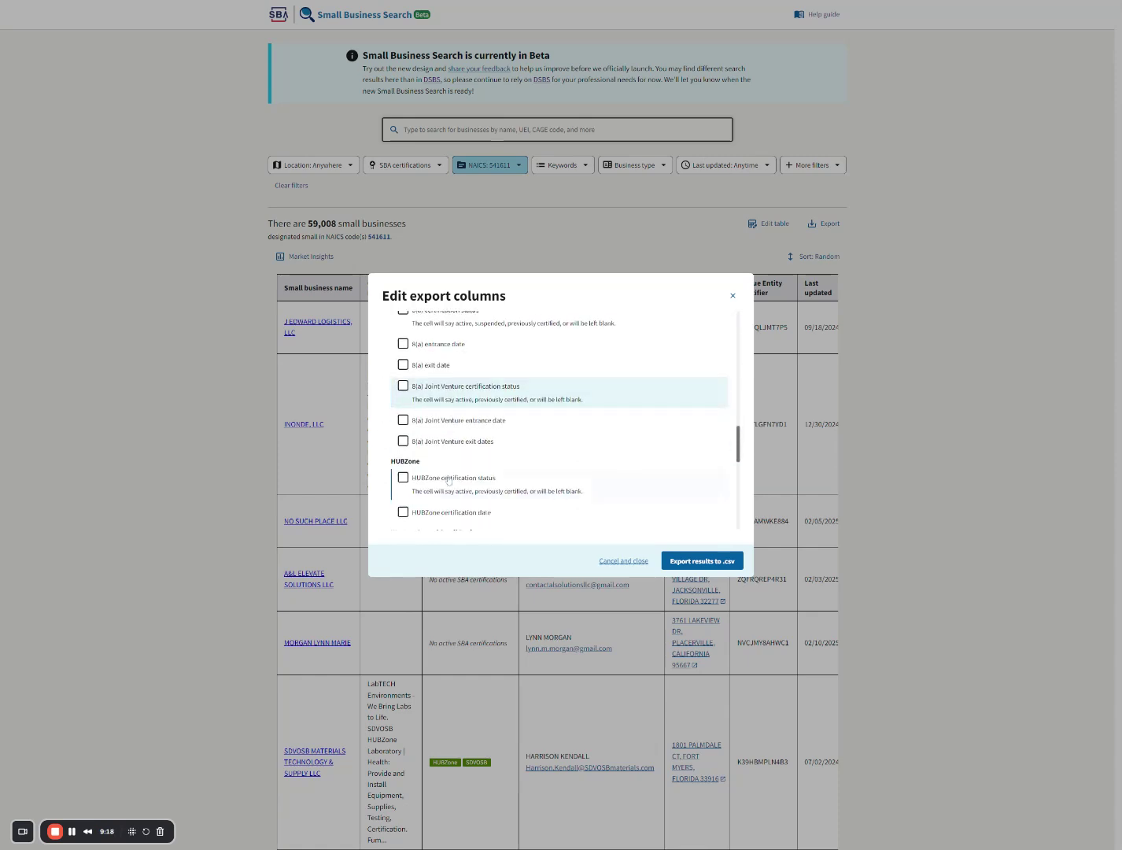
scroll(449, 479, down, 6)
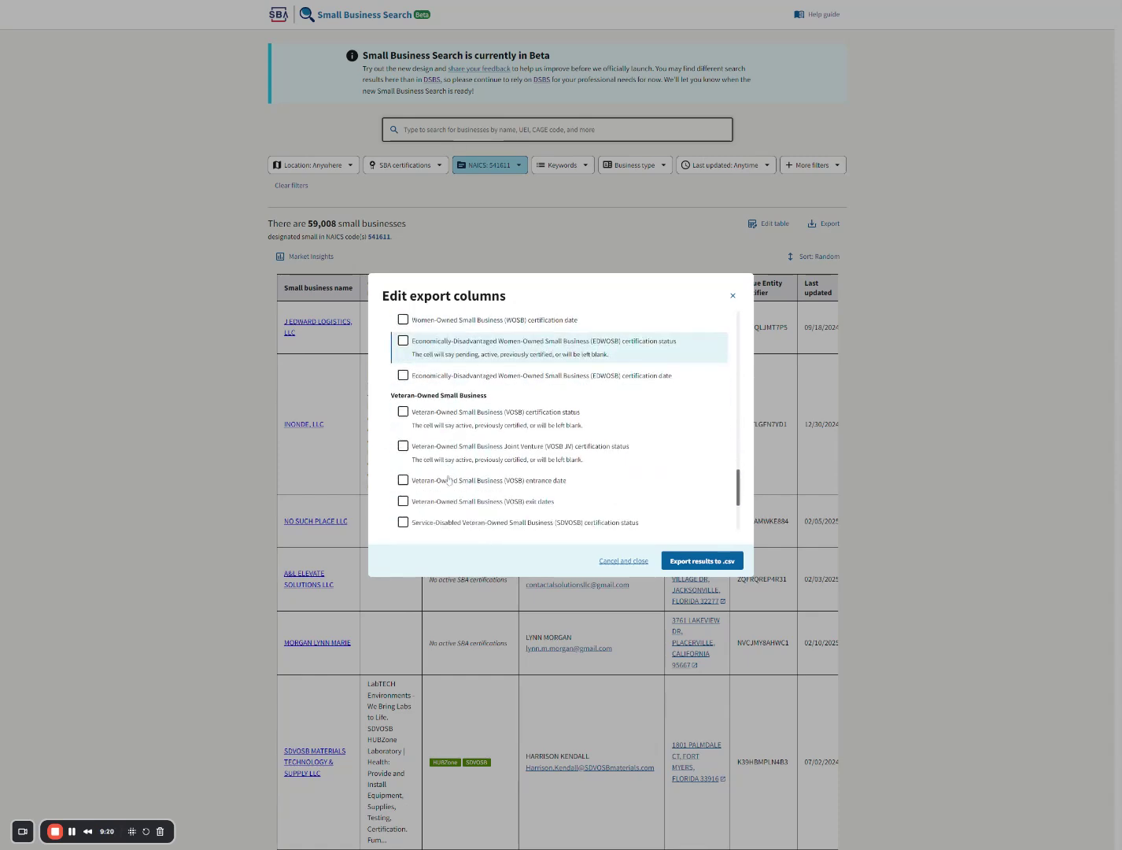
click(458, 500)
scroll(460, 504, down, 1)
click(448, 523)
scroll(453, 519, down, 1)
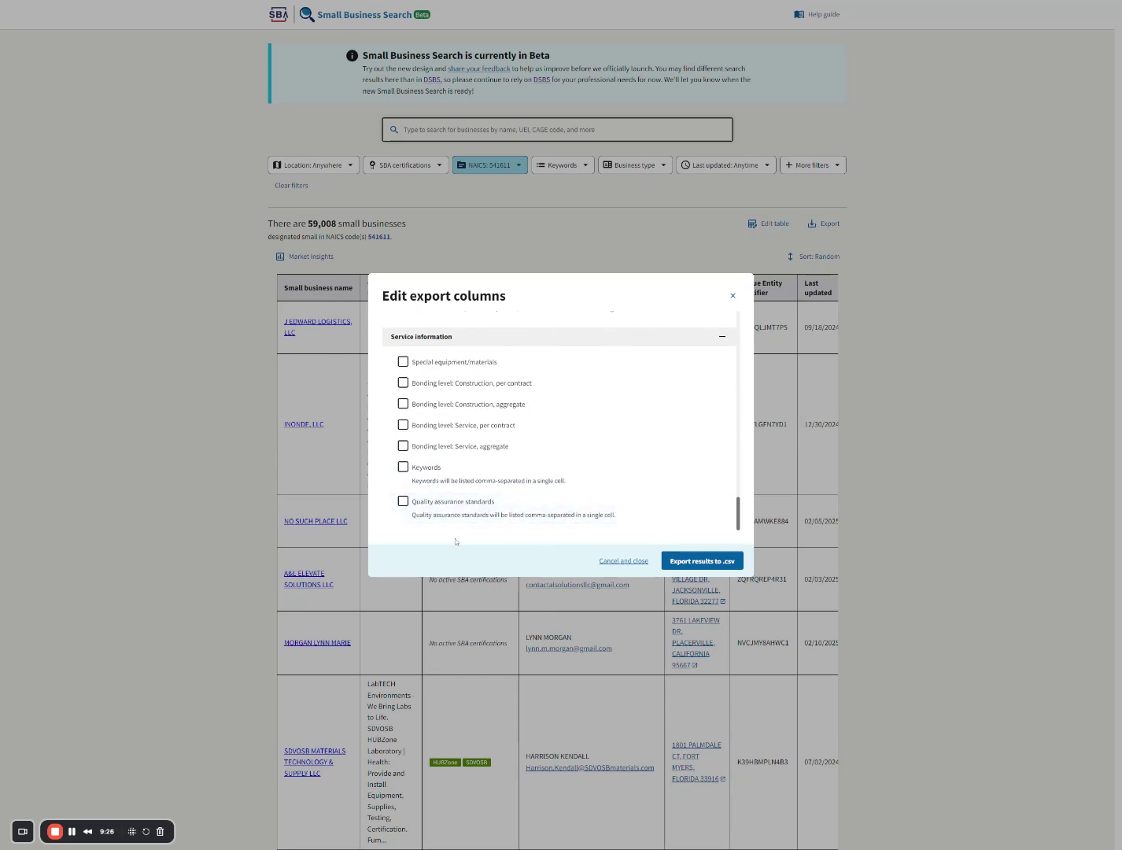